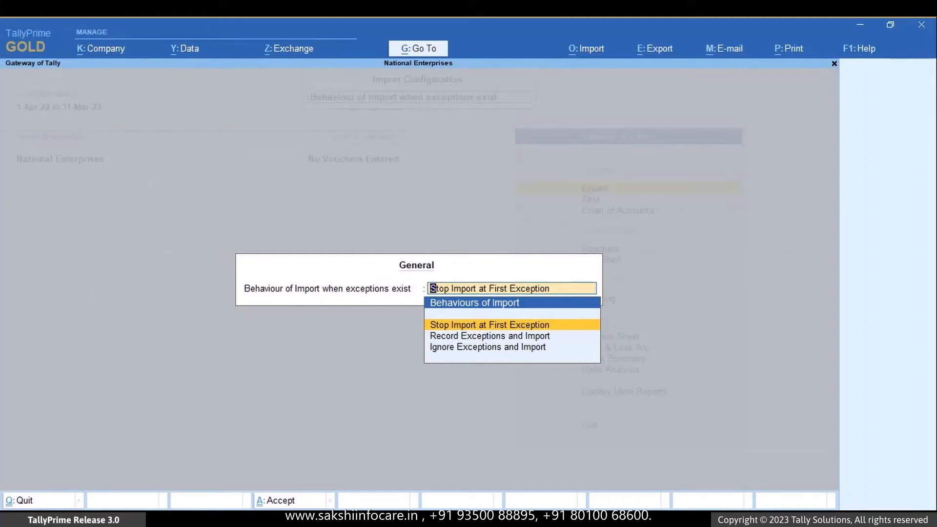
- Set the behaviour of import when exceptions exist to Record Exceptions and Import and save the configuration
key("Down")
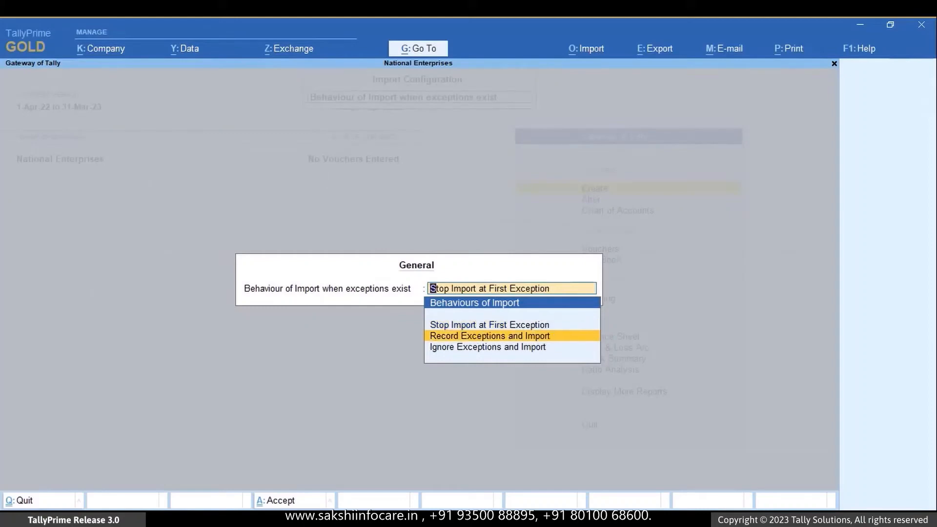
key("Down")
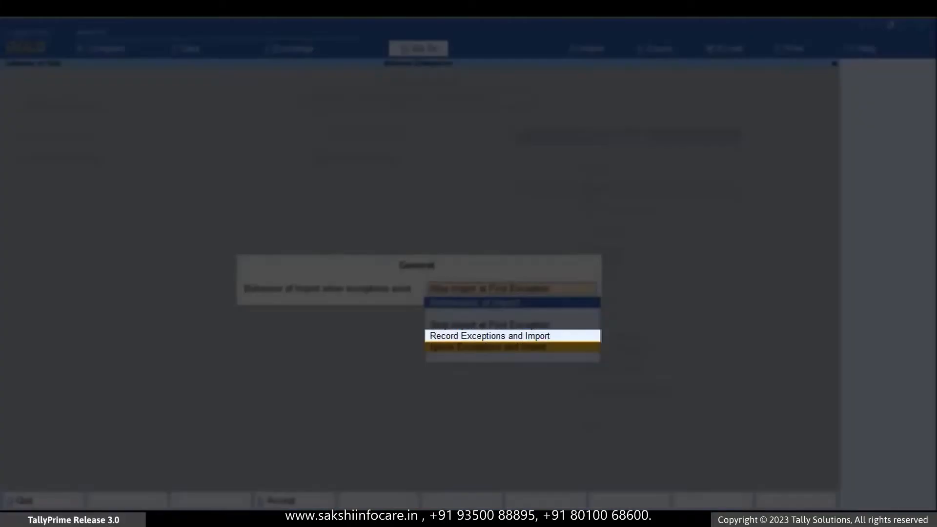
key("Up")
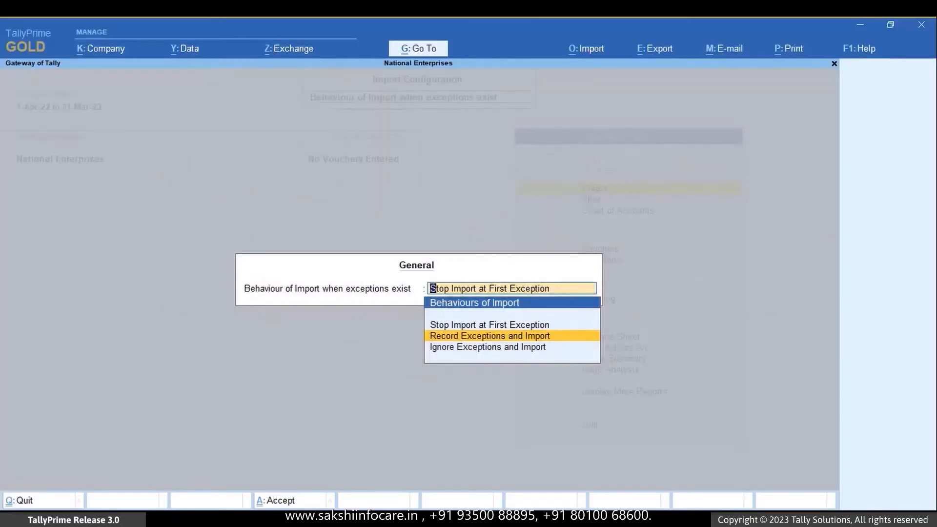
key("Return")
key("ctrl+a")
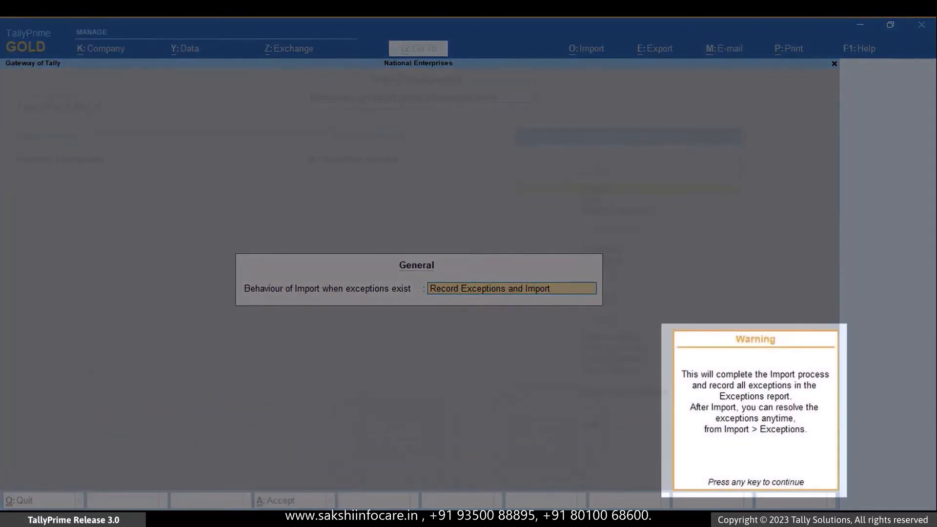
key("Return")
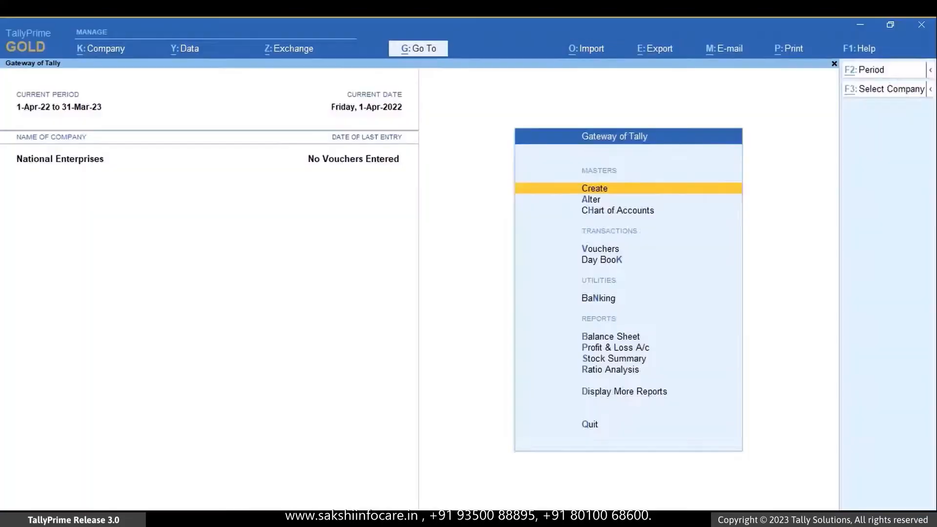
- Start a masters import and set its file path to D:\import, copied from the import folder in File Explorer
key("alt+o")
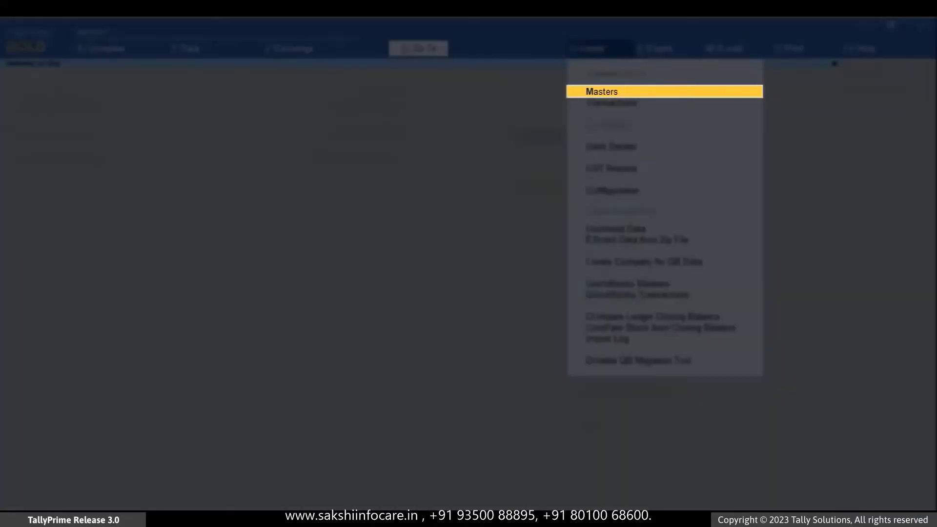
key("Return")
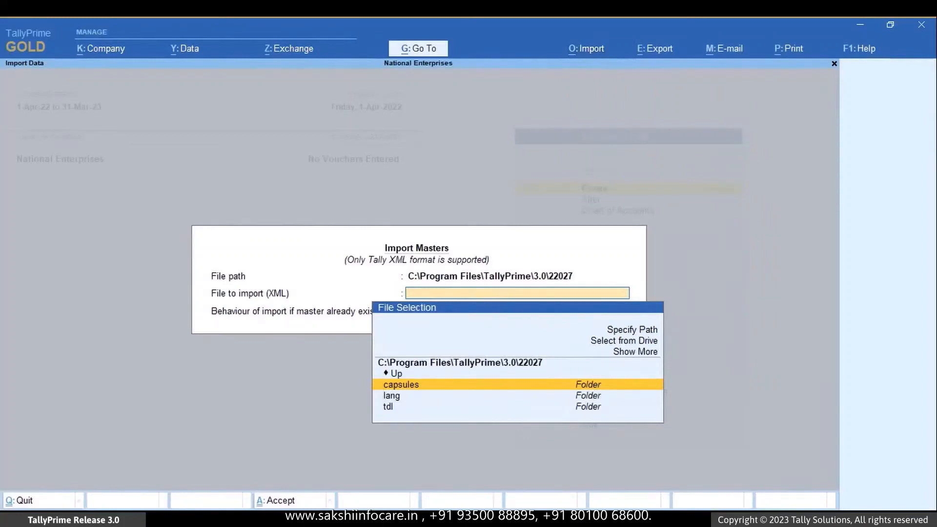
key("Up")
key("Up")
key("Up")
key("Up")
key("Up")
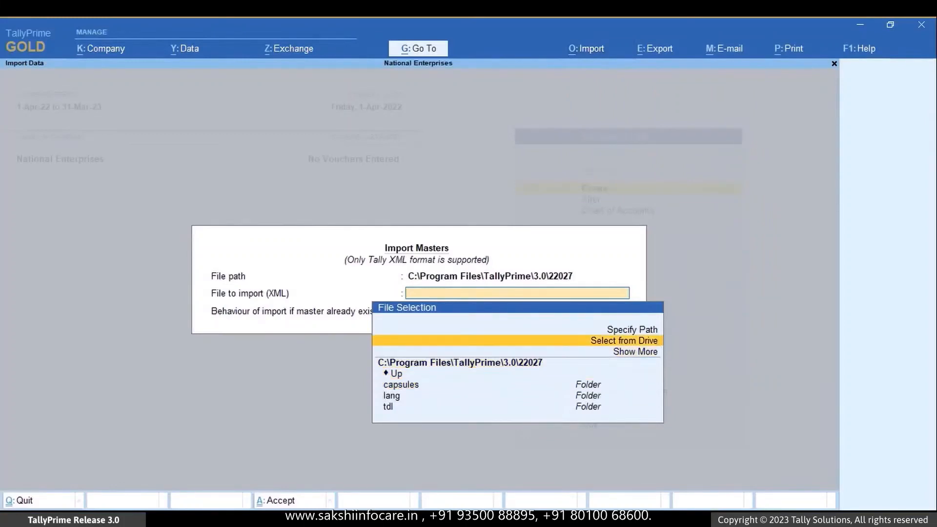
key("Return")
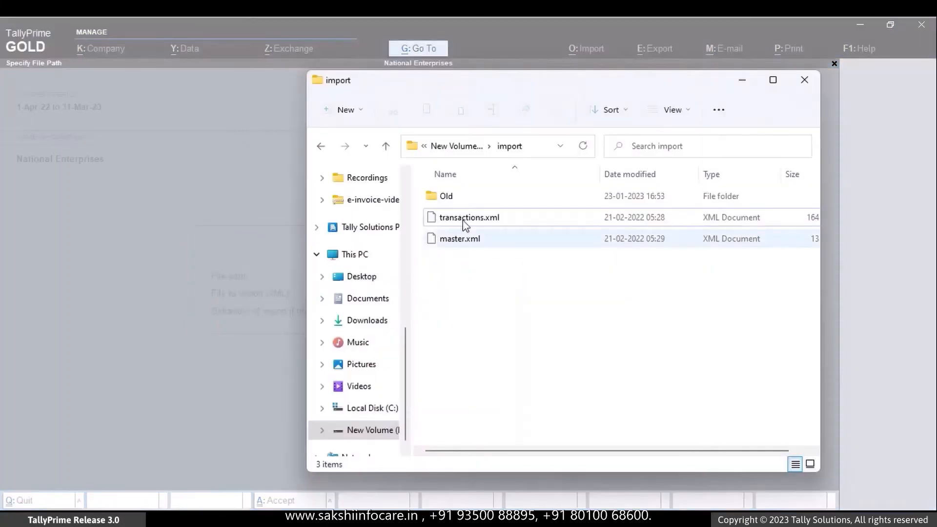
left_click(531, 154)
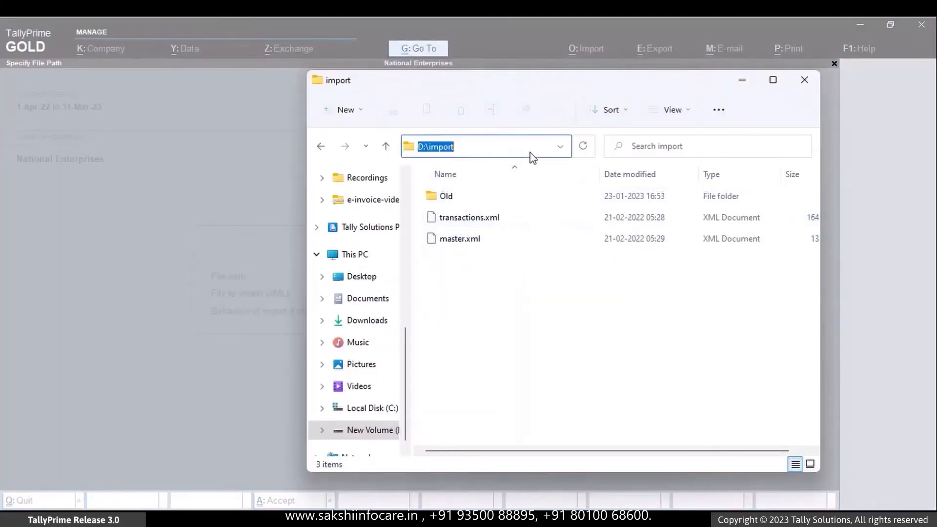
key("ctrl+c")
key("alt+Tab")
key("ctrl+v")
key("Return")
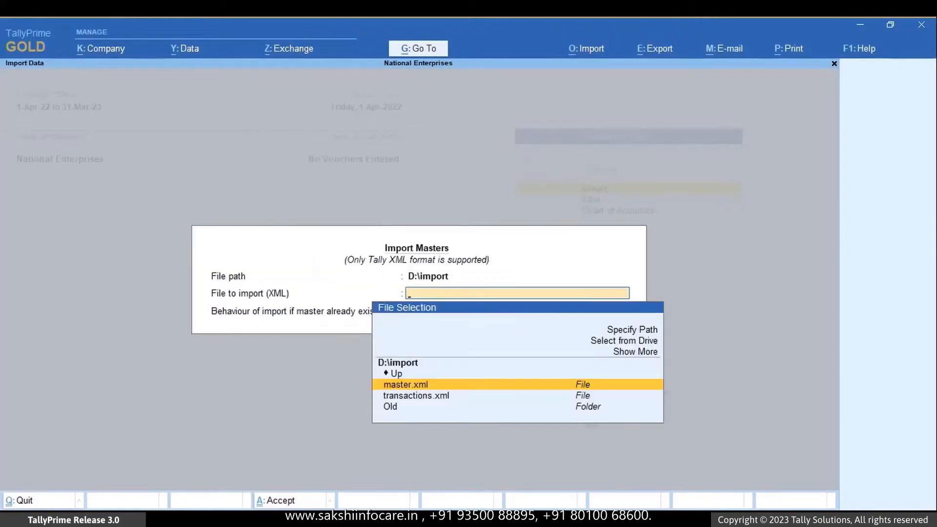
- Import master.xml with the behaviour for already existing masters set to Modify with new data
key("Return")
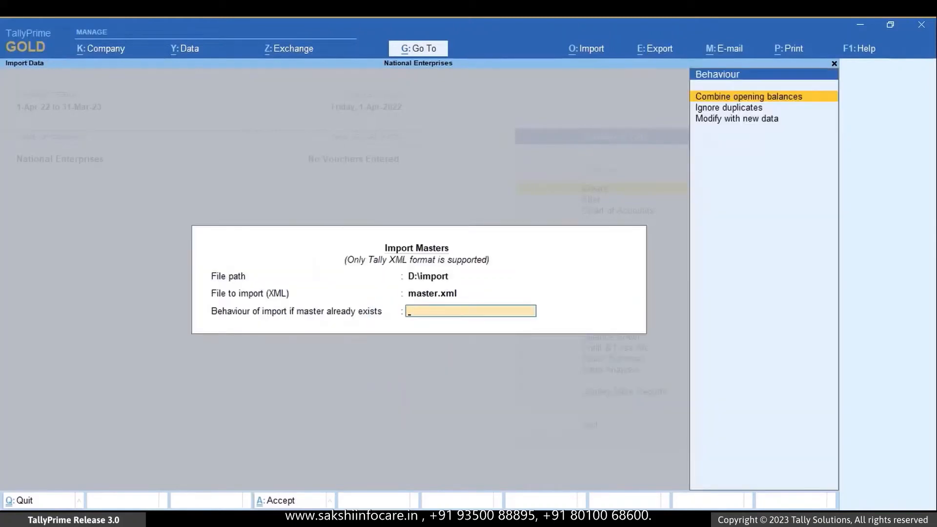
key("Down")
key("Down")
key("Return")
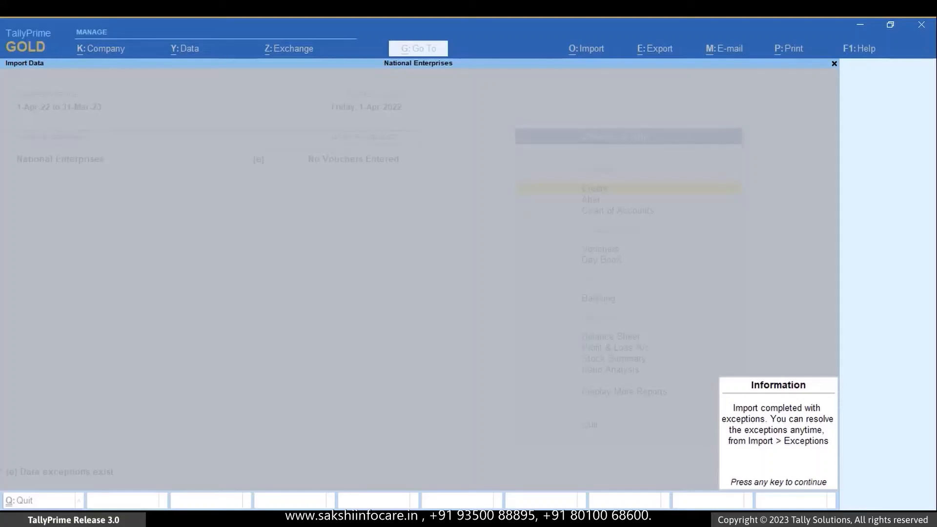
key("Return")
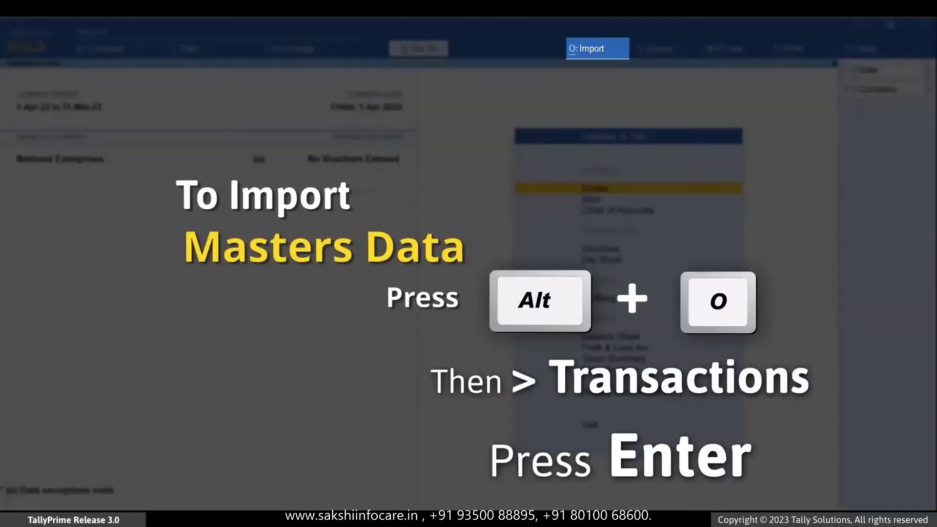
- Start a transactions import and specify D:\import as its file path
key("alt+o")
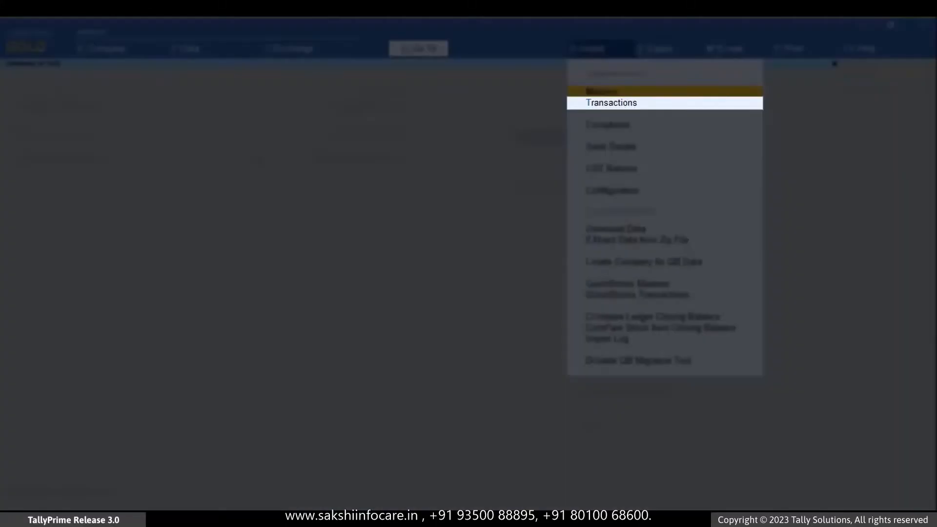
key("Down")
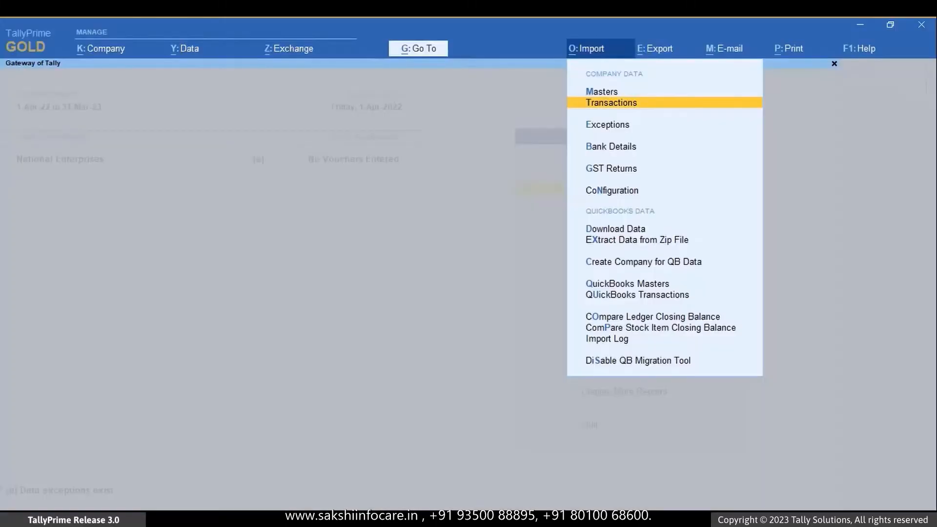
key("Return")
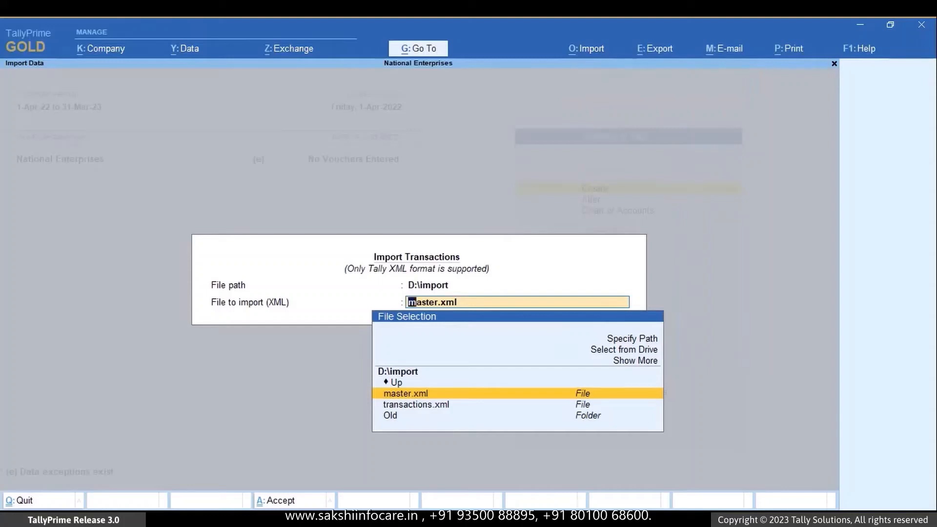
key("Up")
key("Up")
key("Up")
key("Up")
key("Return")
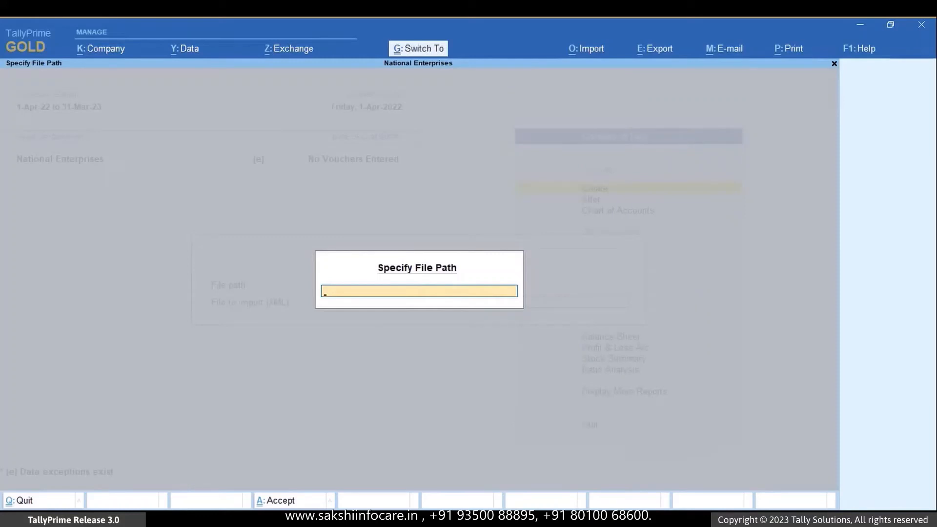
key("ctrl+v")
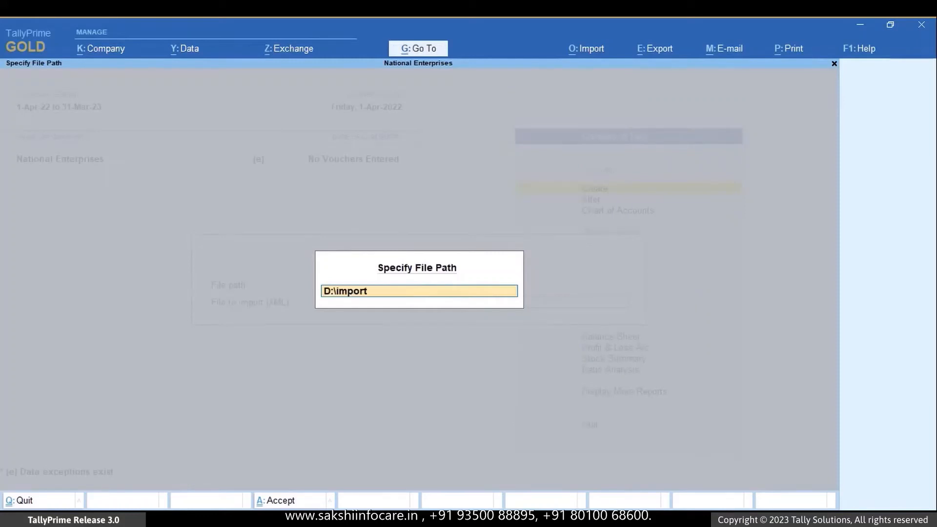
key("Return")
- Import the transactions.xml file and dismiss the completion message
key("Down")
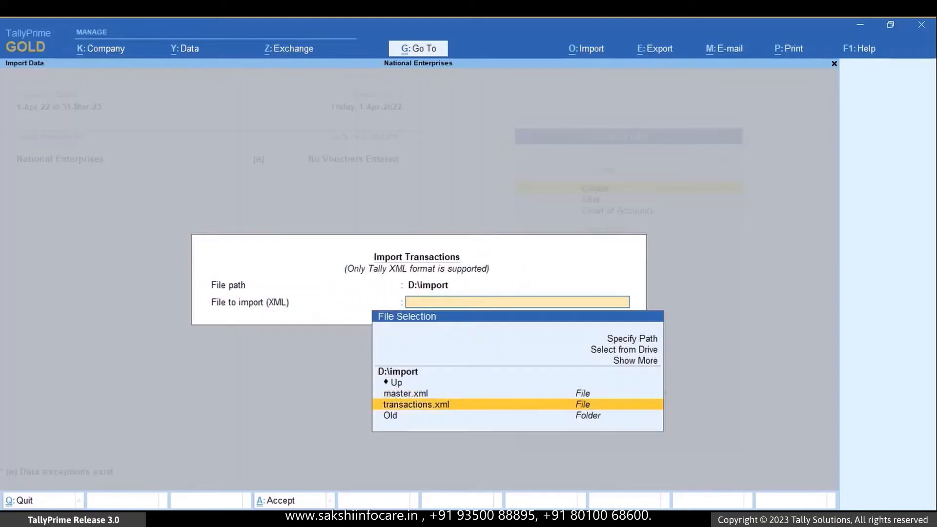
key("Return")
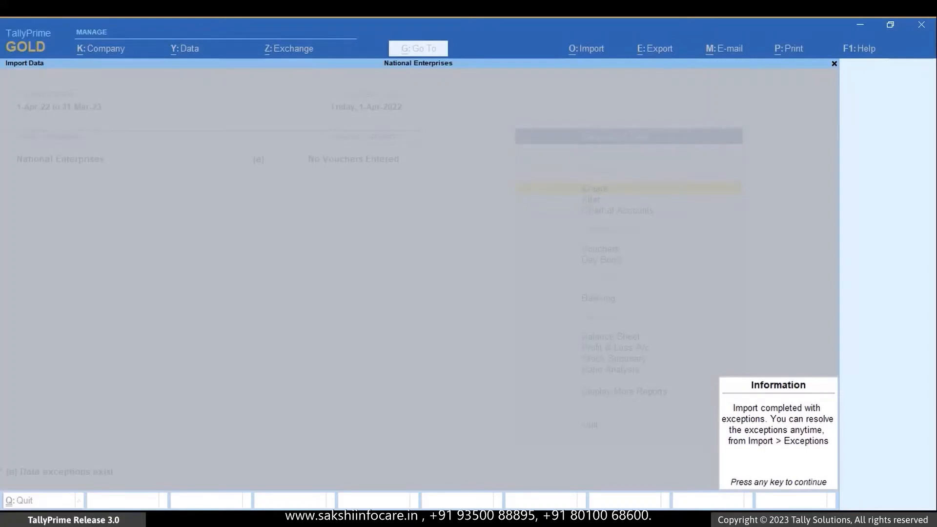
key("Return")
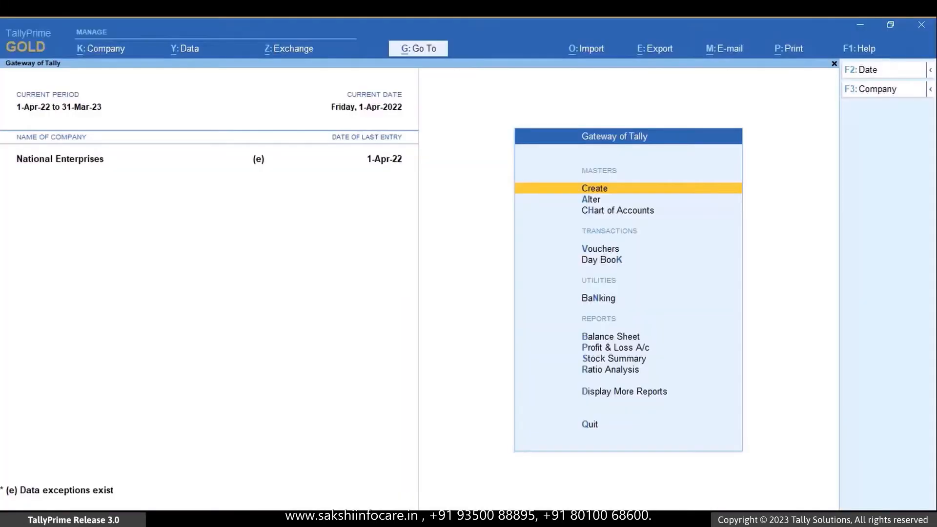
- Open the report of import exceptions for the company data
key("alt+o")
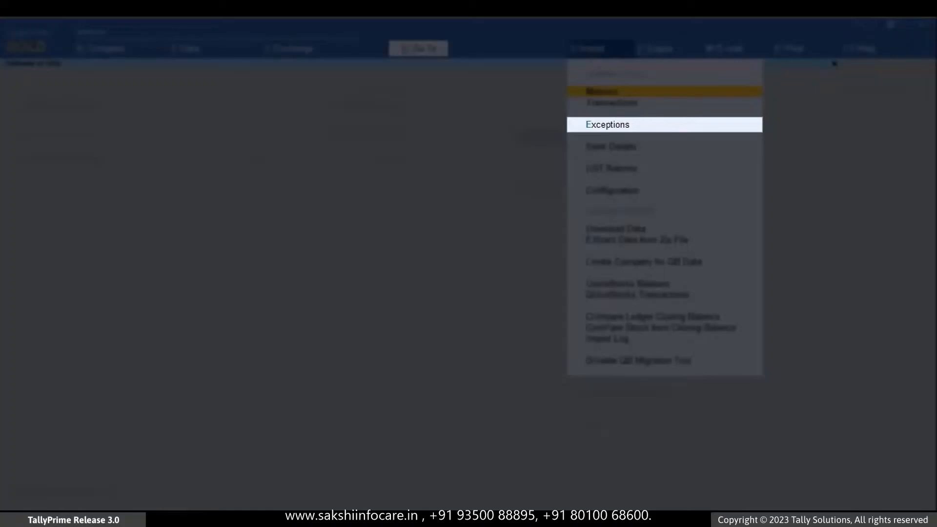
key("Down")
key("Down")
key("Return")
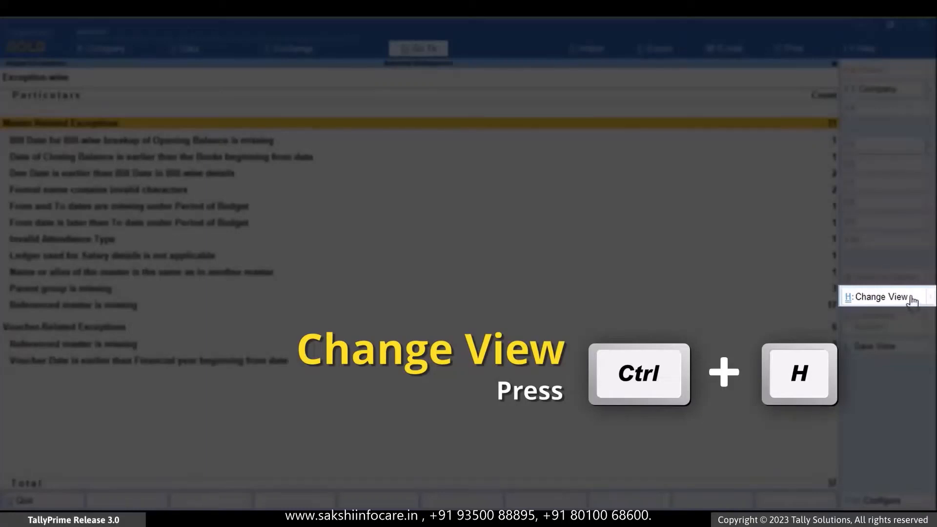
- Switch to the All Exceptions related report and open its Import entry
left_click(913, 301)
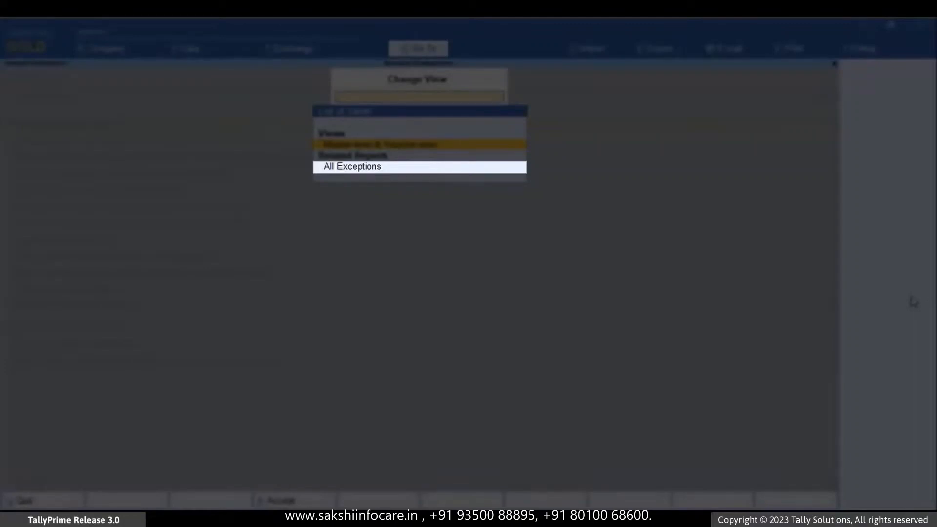
key("Down")
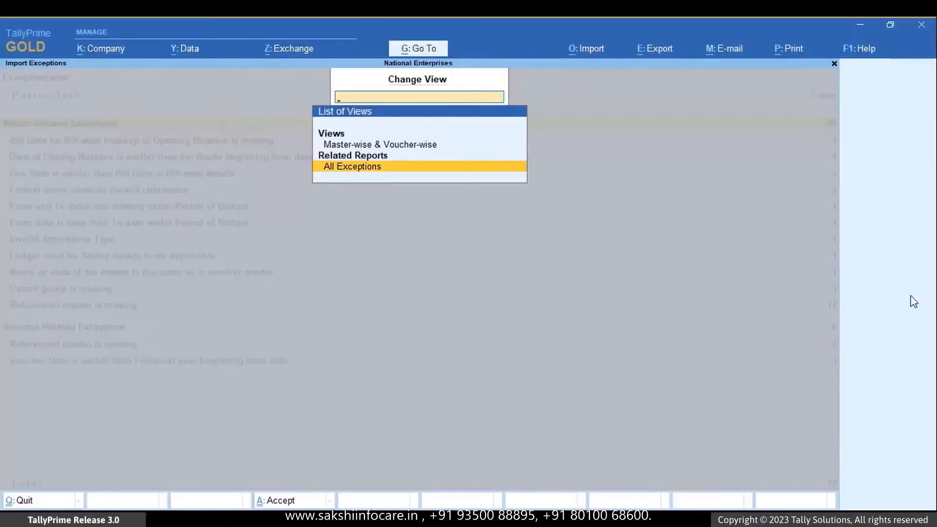
key("Return")
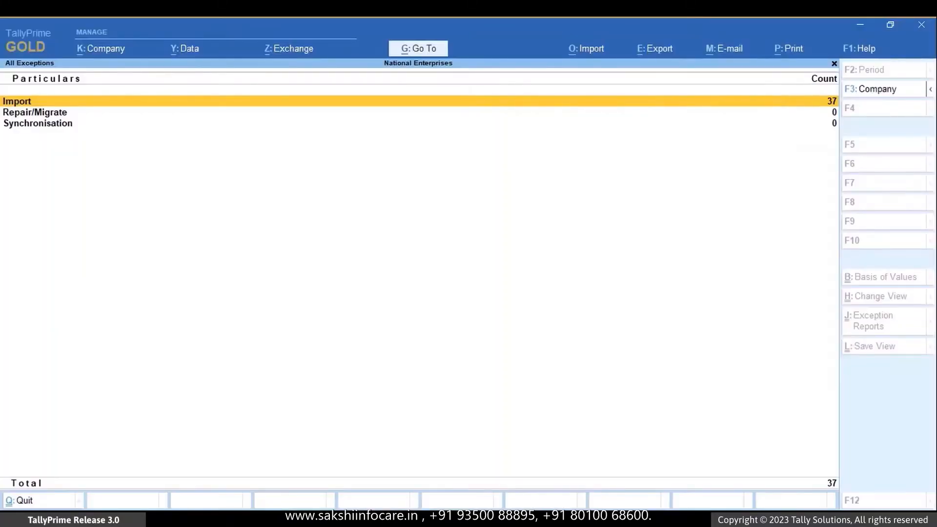
key("Return")
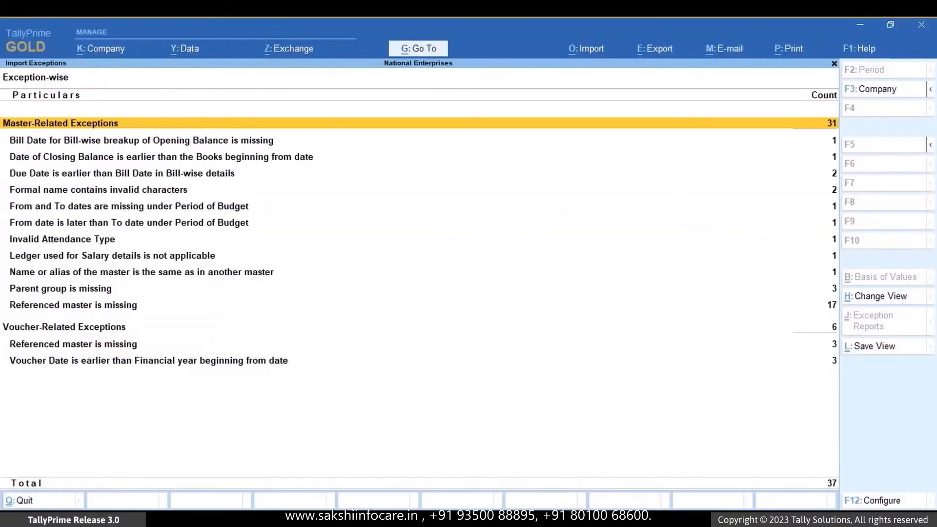
- Open the Incorrect Date in Stock Ledger master listed under the exception Date of Closing Balance is earlier than the Books beginning from date
key("Down")
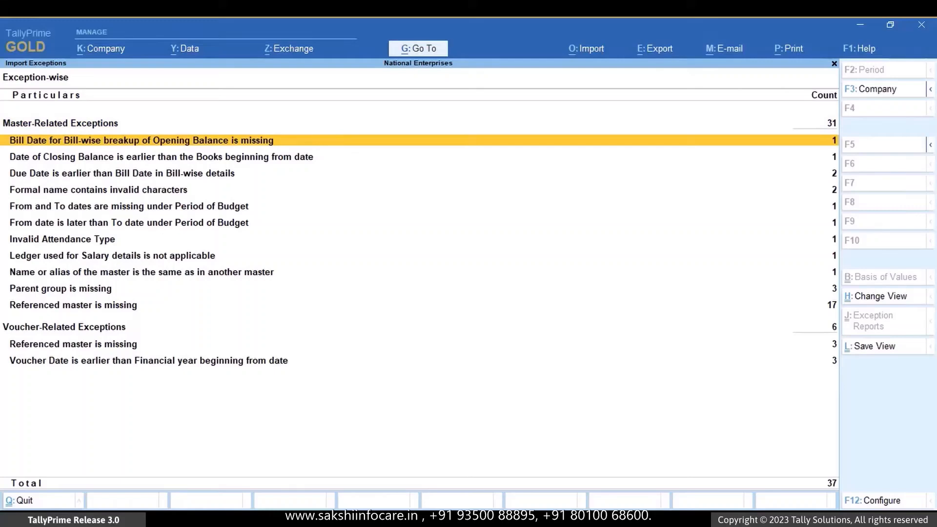
key("Down")
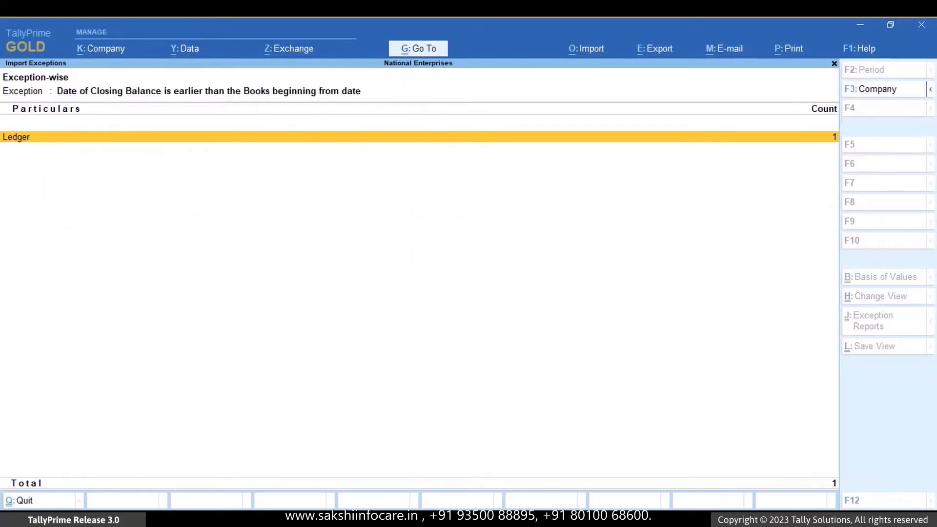
key("Return")
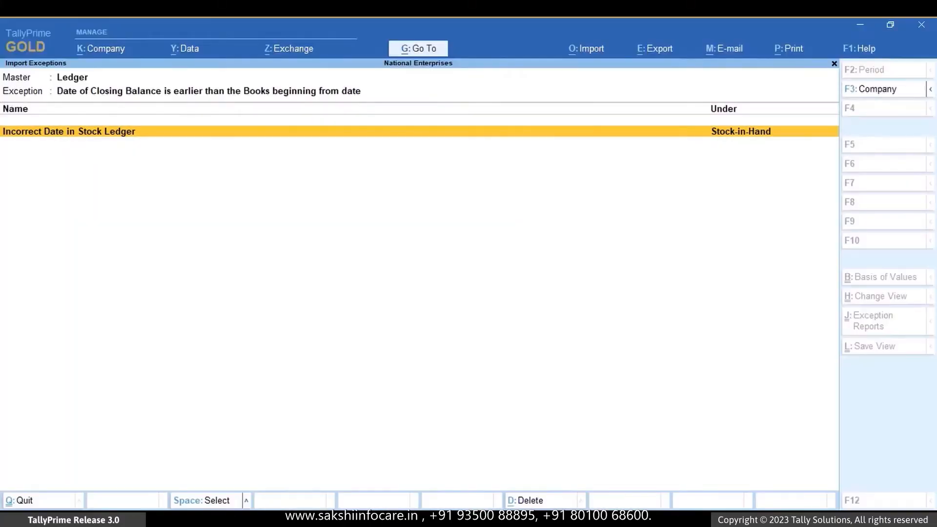
key("Return")
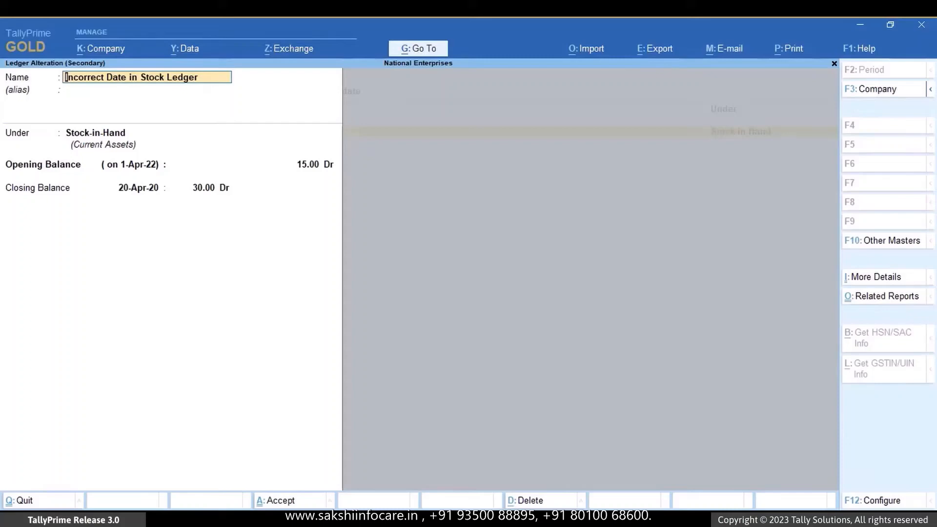
- Set the closing balance date of the Incorrect Date in Stock Ledger to 1-Apr-22 and save the ledger
key("Return")
key("Return")
key("Return")
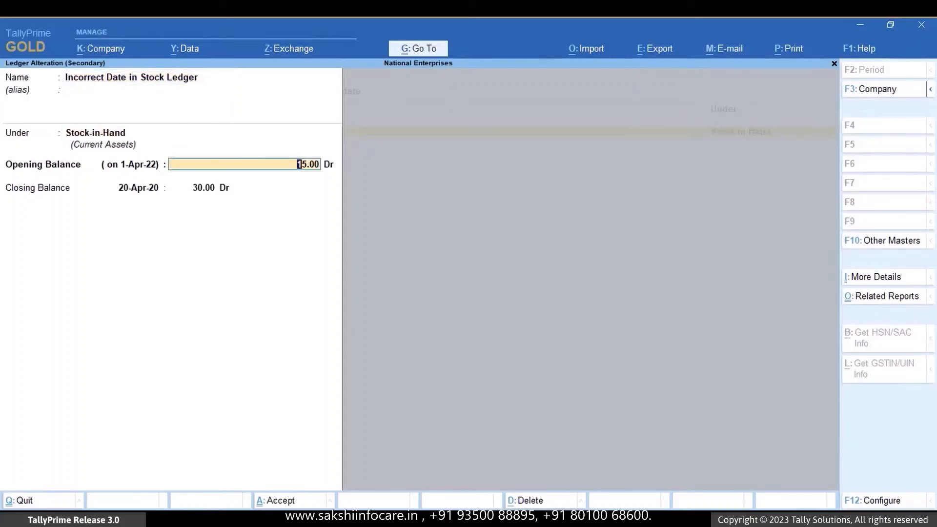
key("Return")
key("Return")
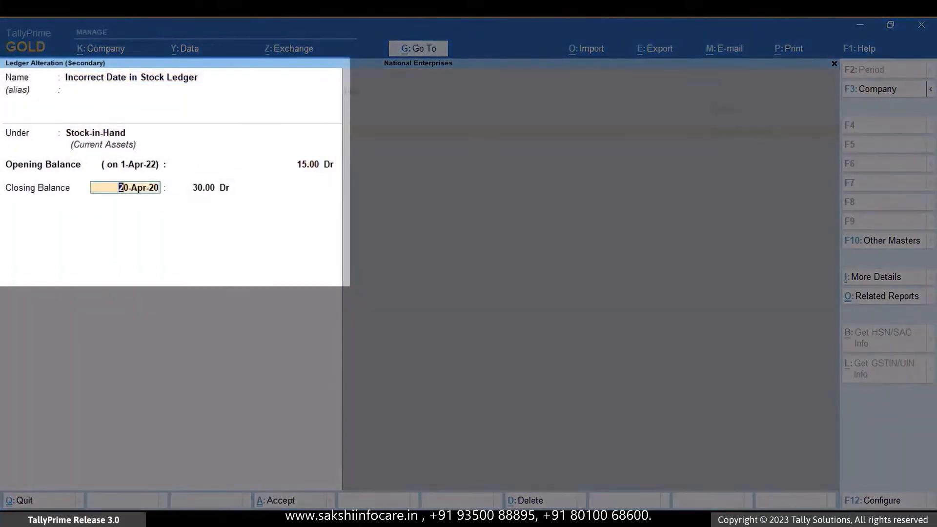
type("1-apr")
type("-22")
key("Return")
key("Return")
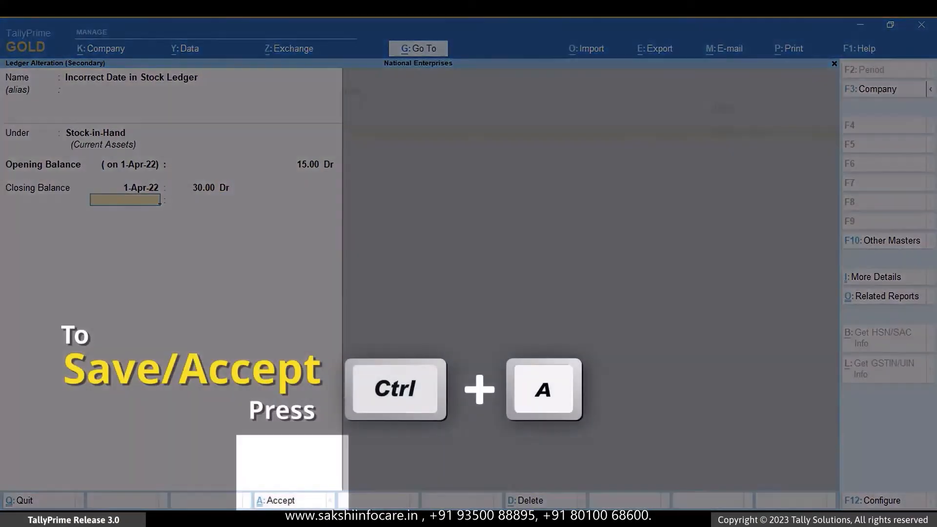
key("ctrl+a")
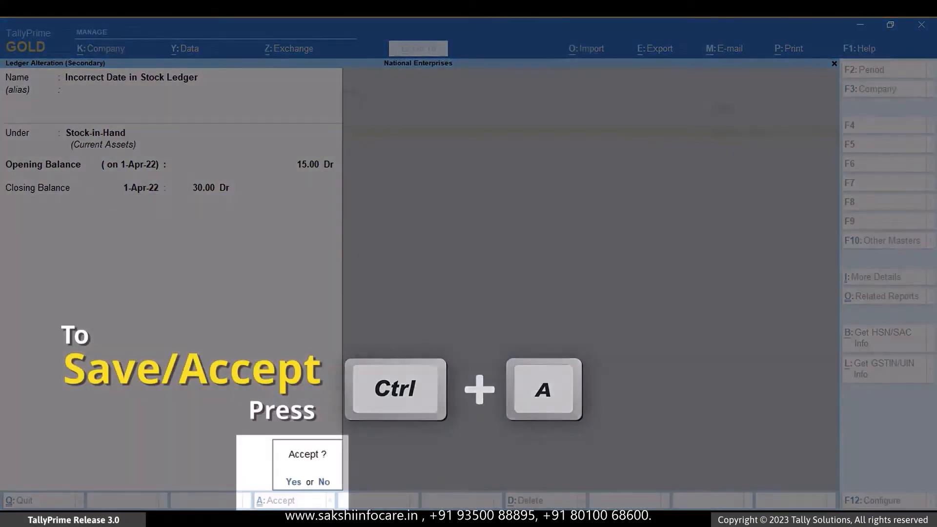
key("ctrl+a")
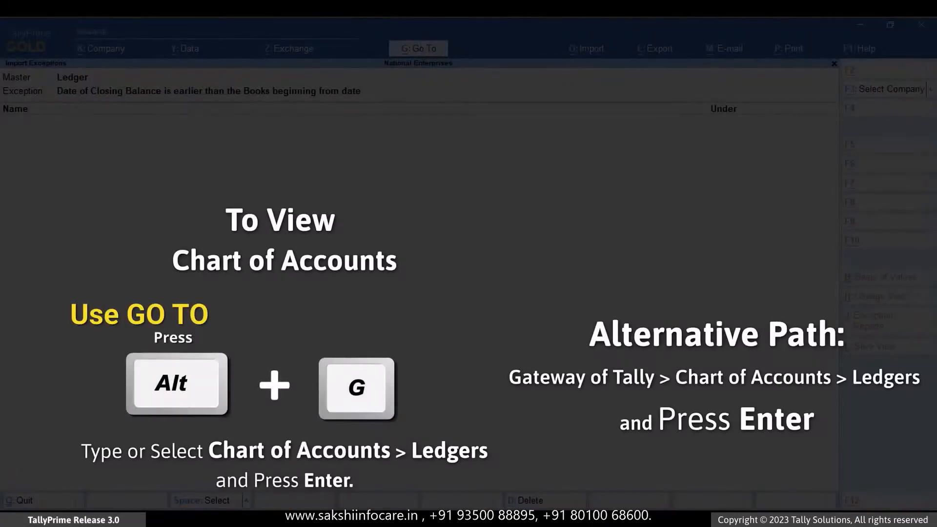
- Look up Incorrect Date in Stock Ledger among the ledgers in the Chart of Accounts, then return to the exceptions
key("alt+g")
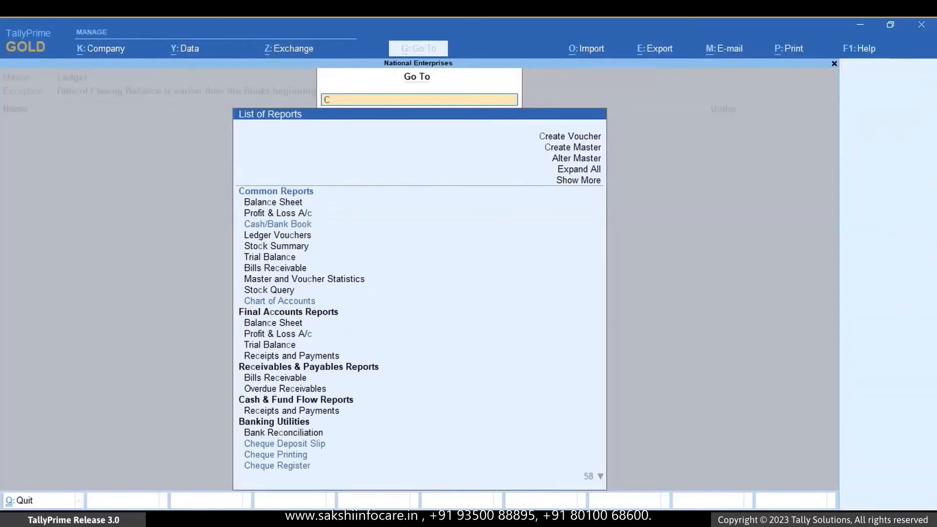
type("Cha")
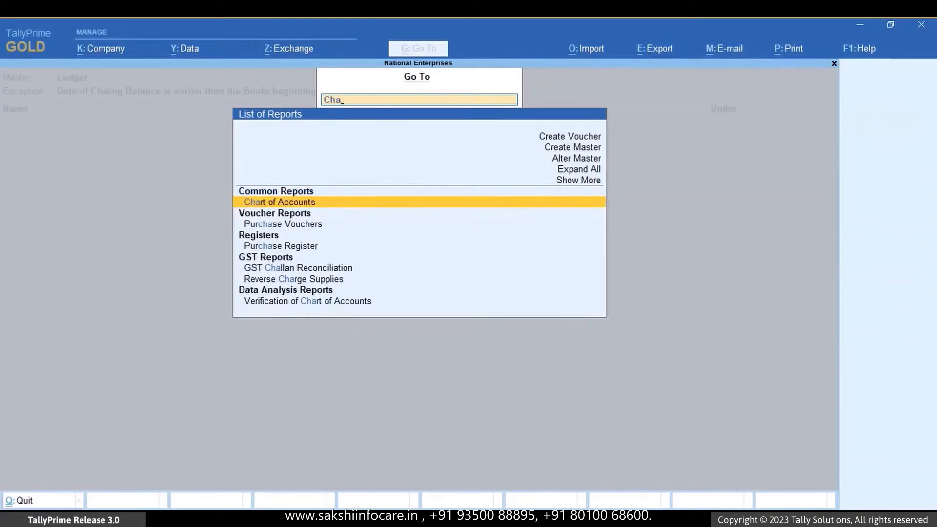
key("Return")
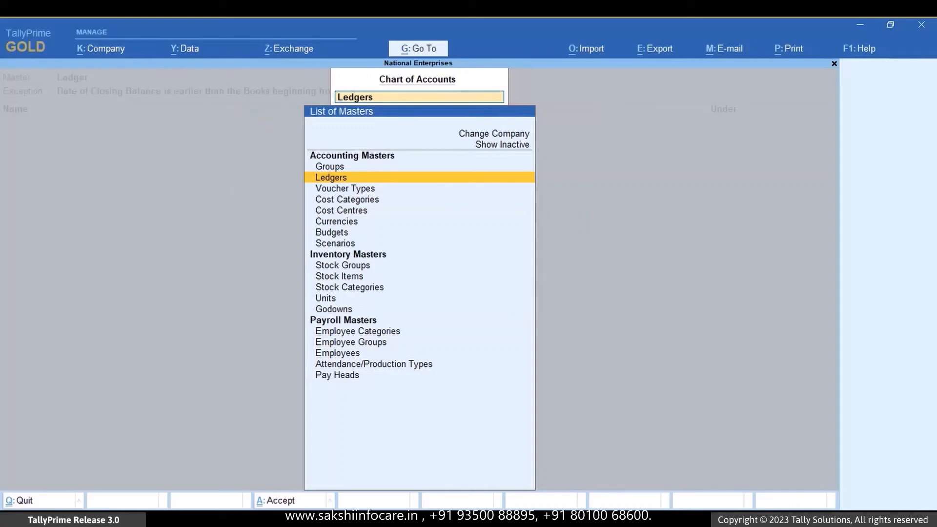
key("Return")
key("Down")
key("Down")
key("Down")
key("Down")
key("Down")
key("Down")
key("Down")
key("Down")
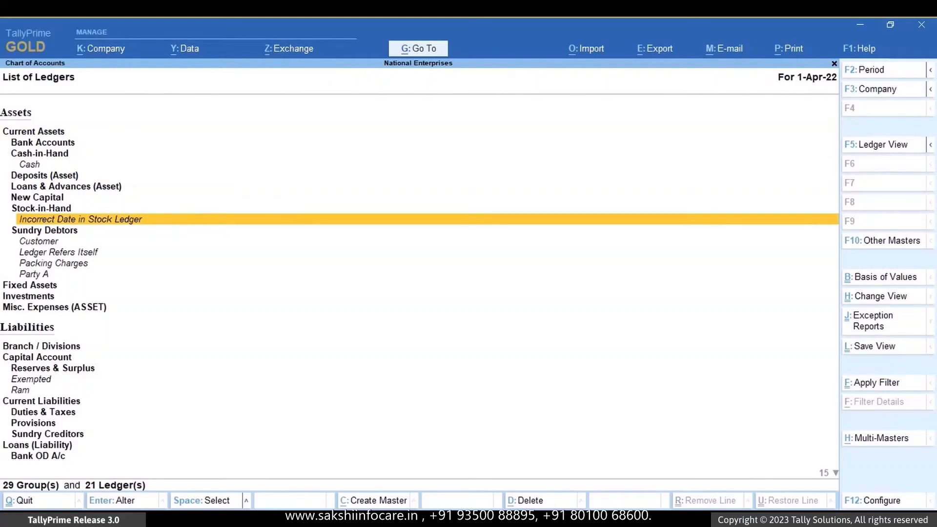
key("Escape")
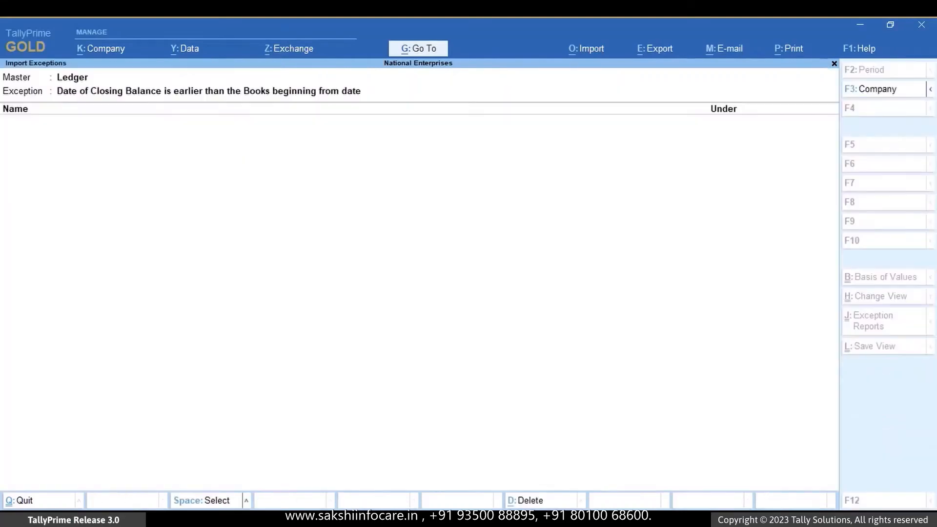
- Return to the exception-wise summary and open Referenced master is missing under Master-Related Exceptions
key("Escape")
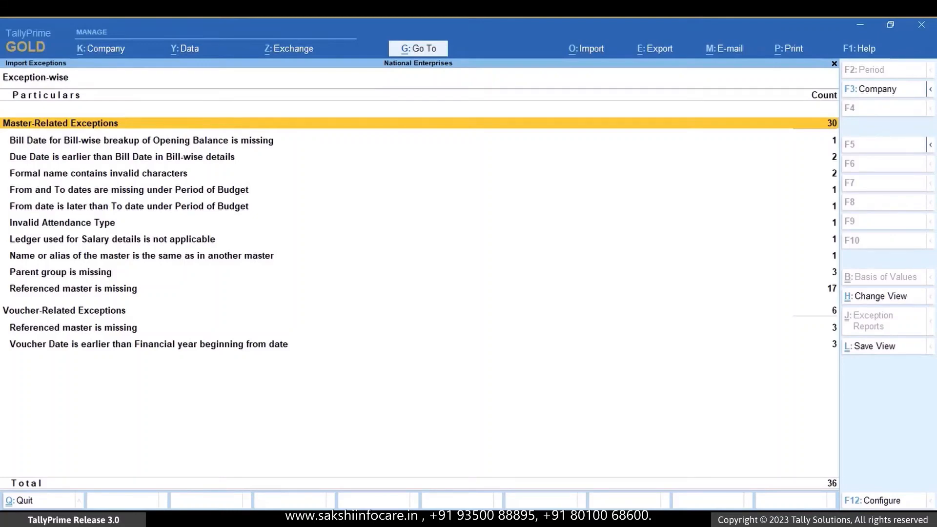
key("Down")
key("Down")
key("Down")
key("Down")
key("Down")
key("Down")
key("Down")
key("Down")
key("Down")
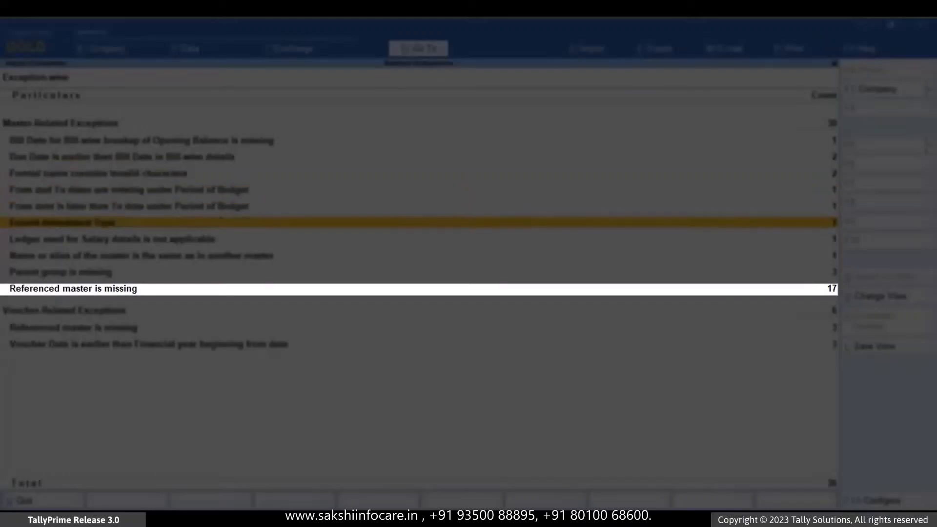
key("Down")
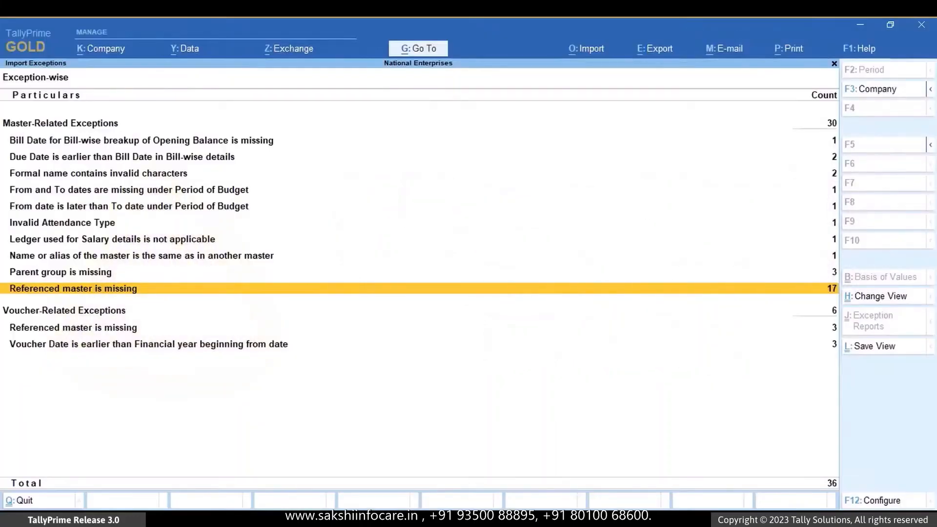
key("Return")
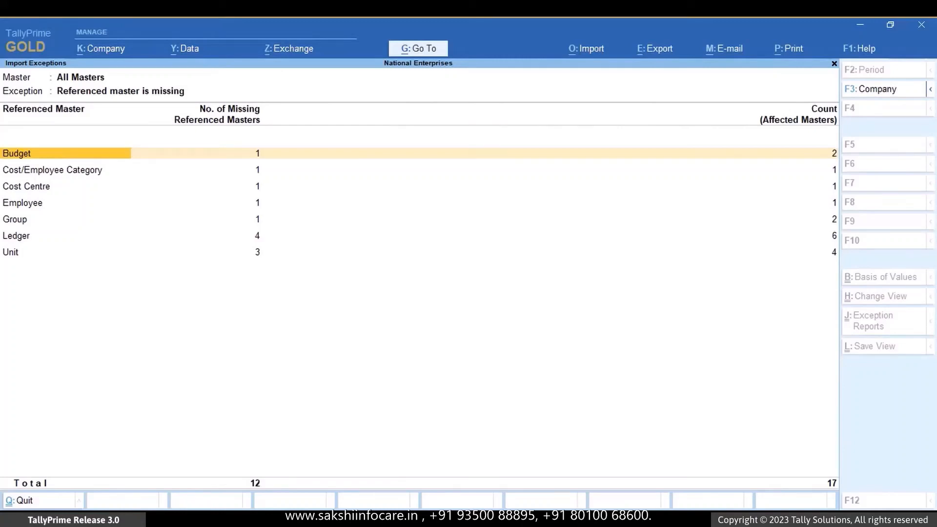
- View the names of the missing referenced masters of type Unit and return to the list
key("Down")
key("Down")
key("Down")
key("Down")
key("Down")
key("Down")
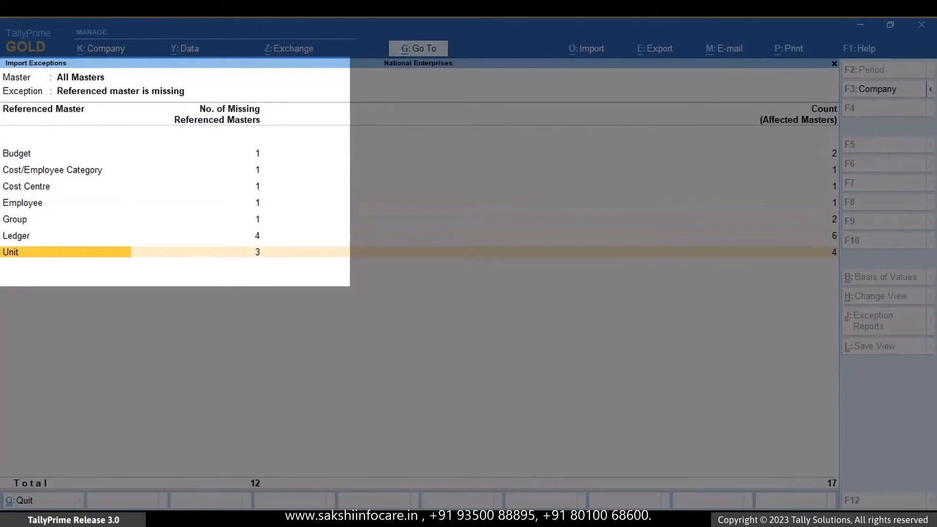
key("Return")
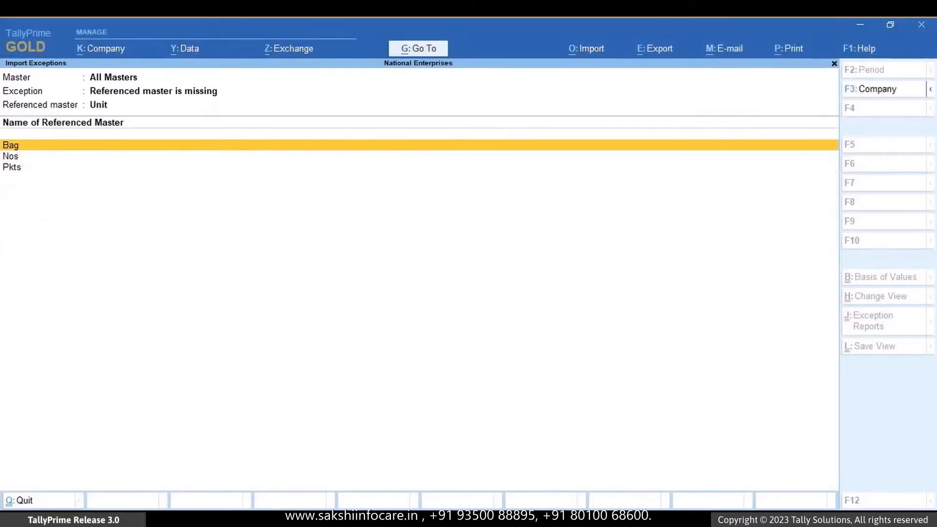
key("Escape")
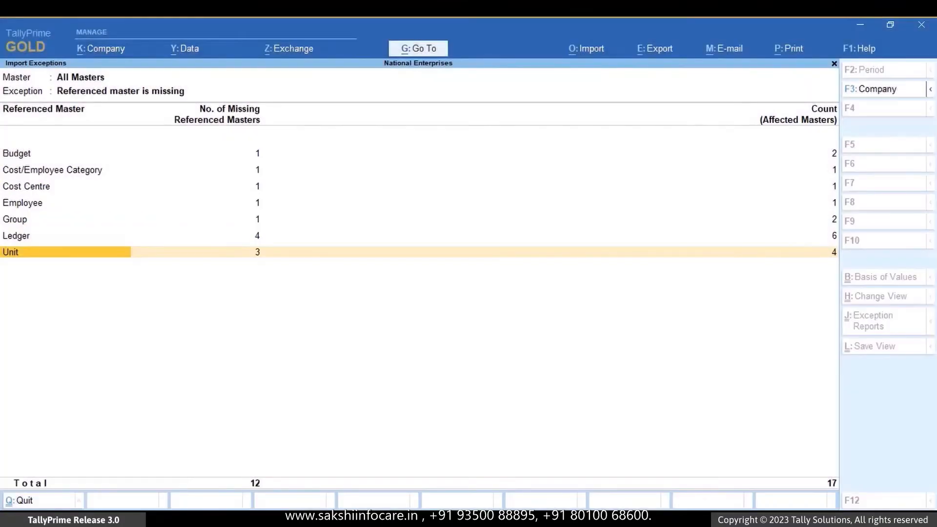
- View the masters affected by the missing units and return to the list
key("Right")
key("Return")
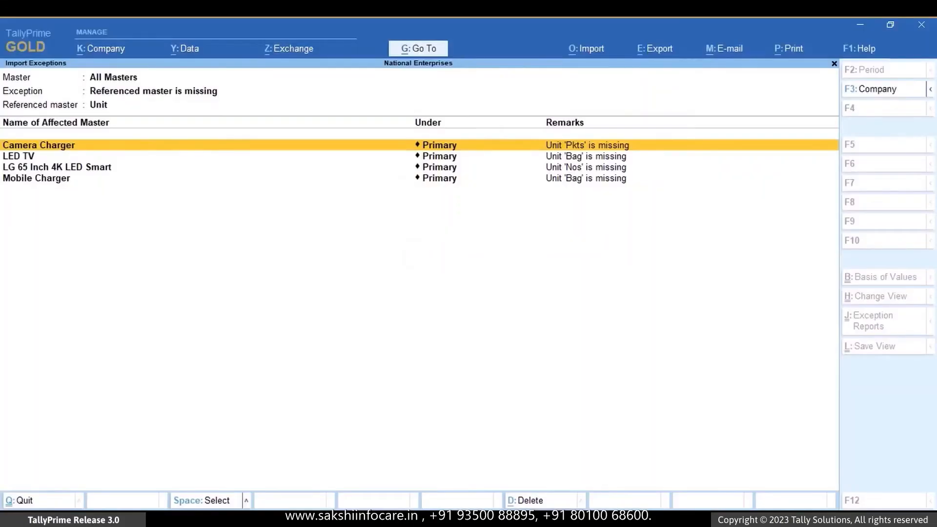
key("Escape")
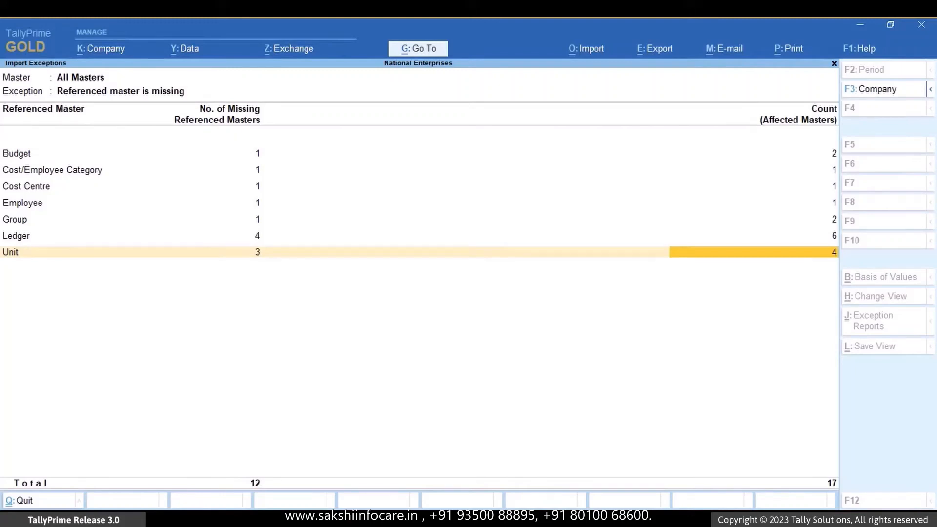
- Open the creation form for the missing unit Nos from the Unit referenced masters
key("Left")
key("Left")
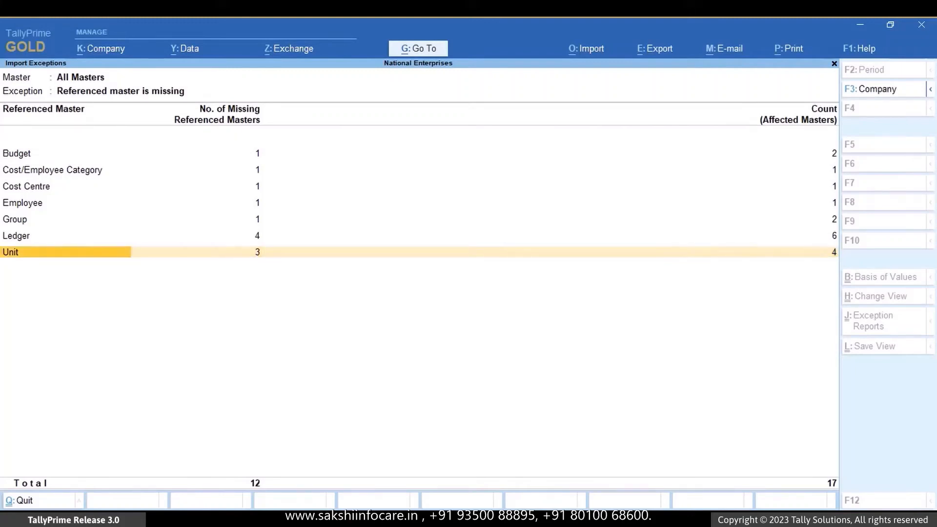
key("Return")
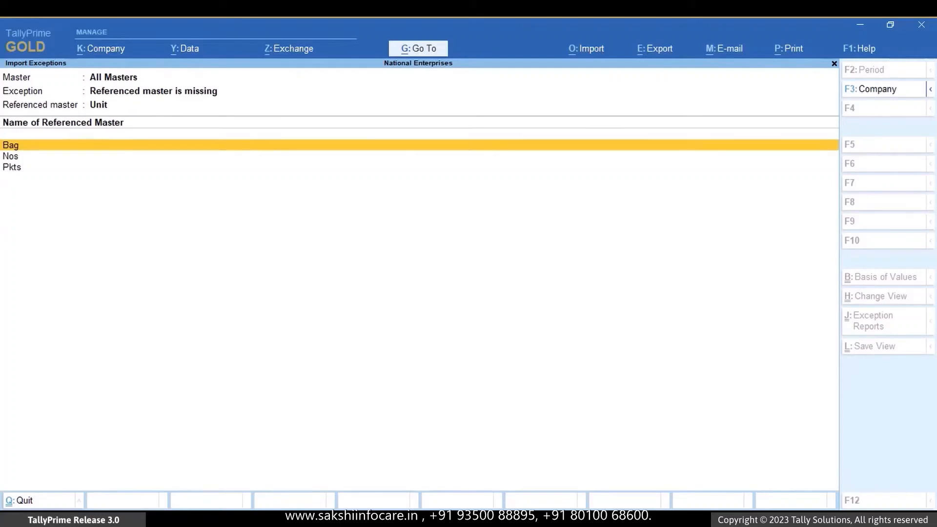
key("Down")
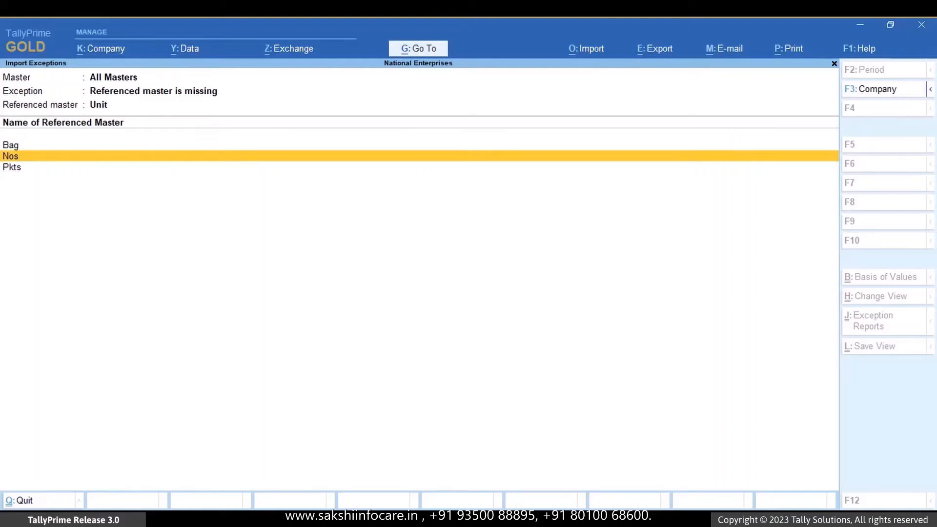
key("Return")
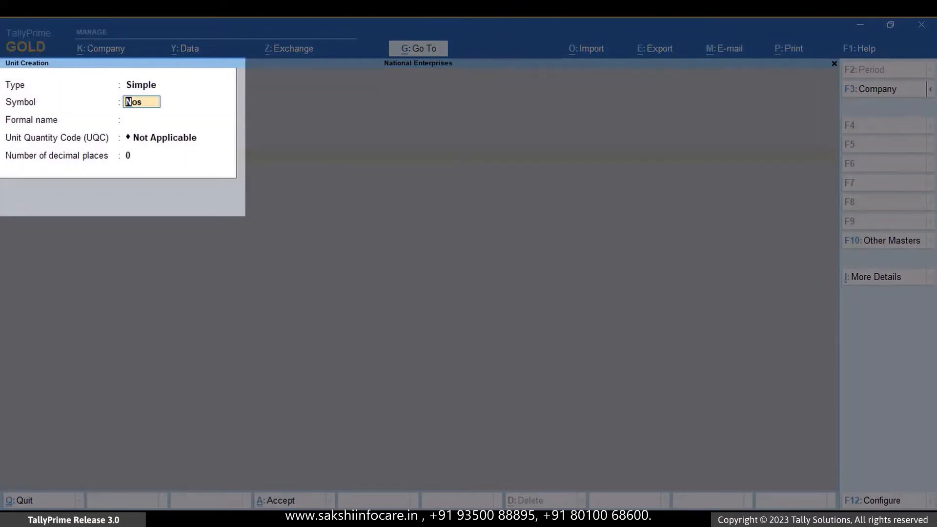
- Create the unit Nos with the formal name Numbers and the unit quantity code NOS-NUMBERS
key("Return")
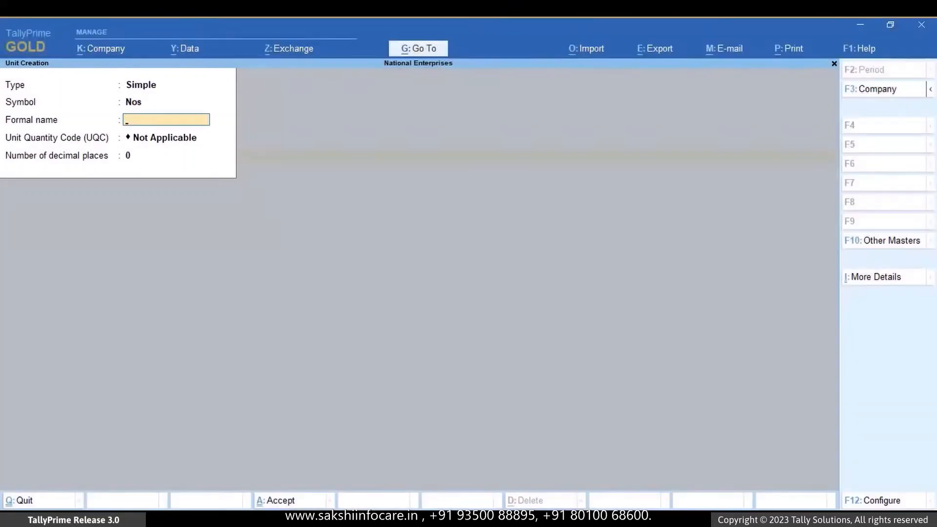
type("Numbers")
key("Return")
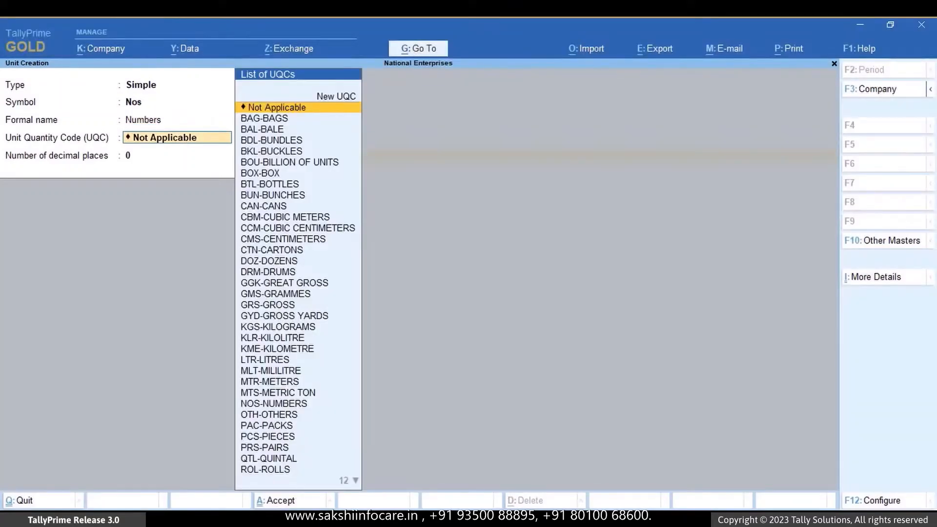
key("Down")
key("Down")
key("Down")
key("Down")
key("Down")
key("Down")
key("Down")
key("Down")
key("Down")
key("Down")
key("Down")
key("Down")
key("Down")
key("Down")
key("Down")
key("Down")
key("Down")
key("Down")
key("Down")
key("Down")
key("Down")
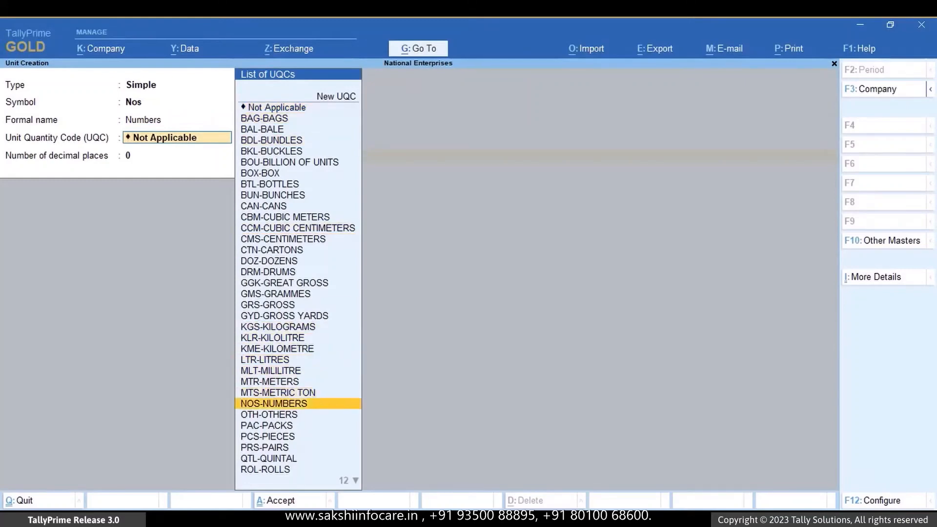
key("Return")
key("ctrl+a")
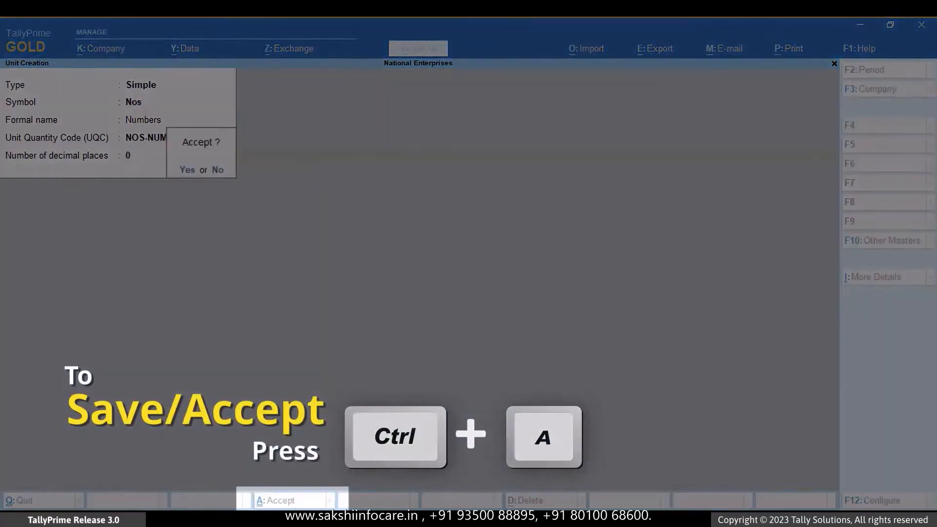
key("Return")
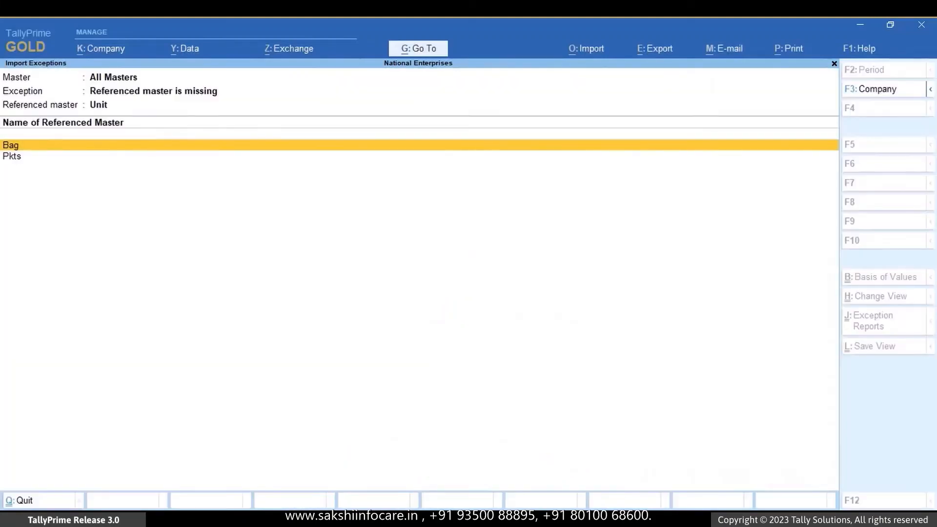
- Return to the exception-wise summary and open the Currency masters under Formal name contains invalid characters
key("Escape")
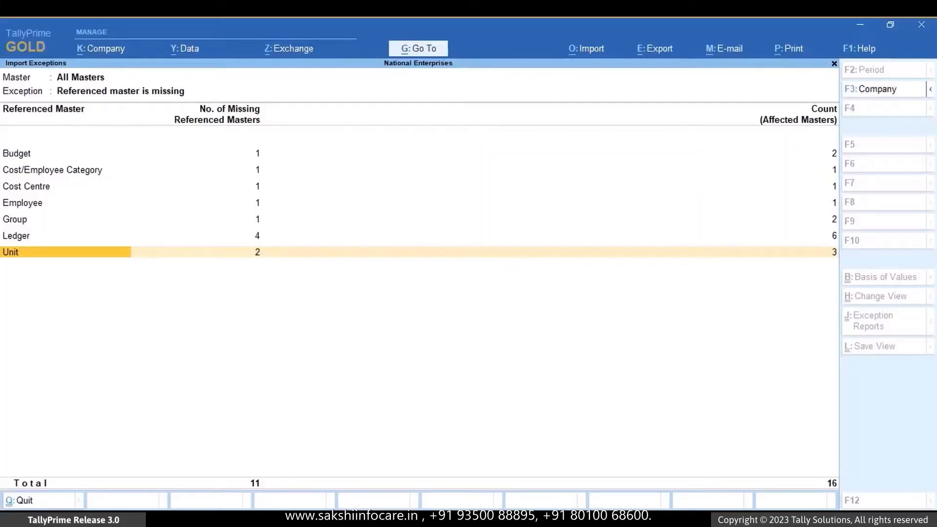
key("Escape")
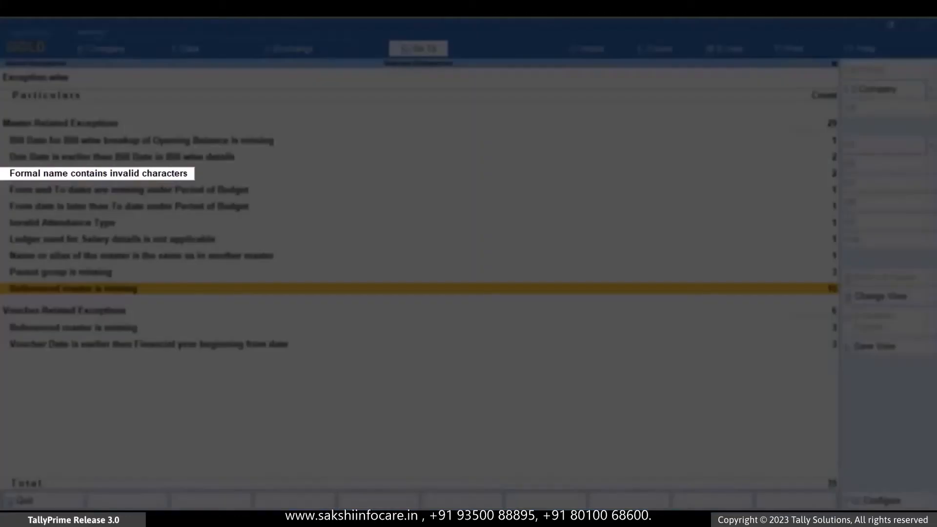
key("Up")
key("Up")
key("Up")
key("Up")
key("Up")
key("Up")
key("Up")
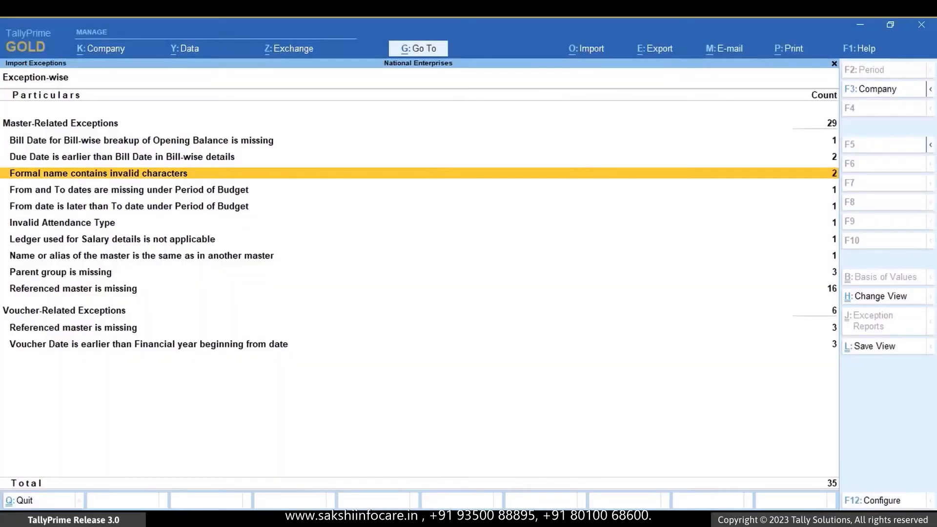
key("Return")
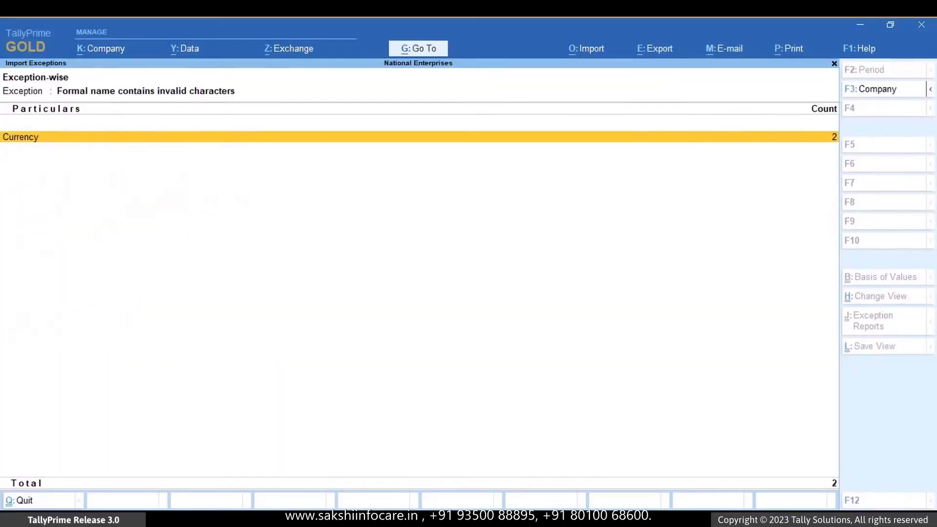
key("Return")
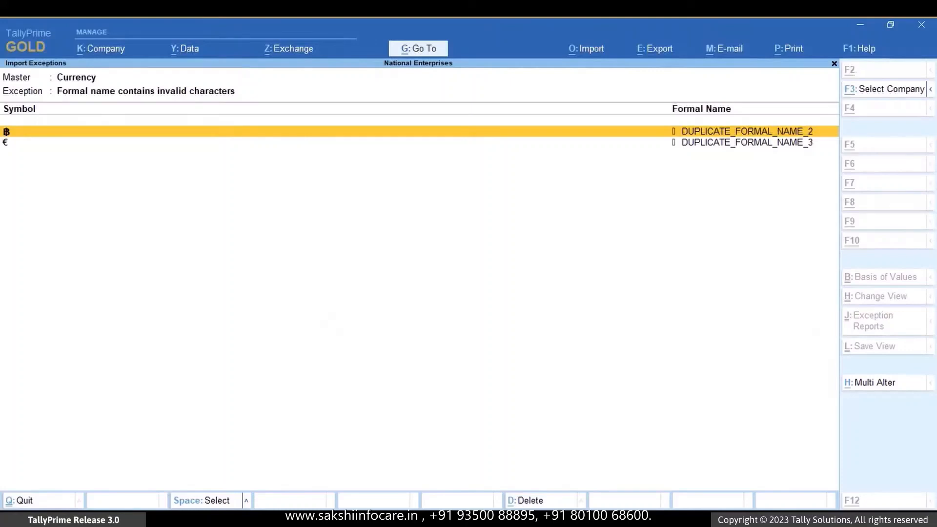
- Alter the two currencies together, setting the formal names Bitcoin for ฿ and Euro for €, and save them
key("alt+h")
type("Bitcoin")
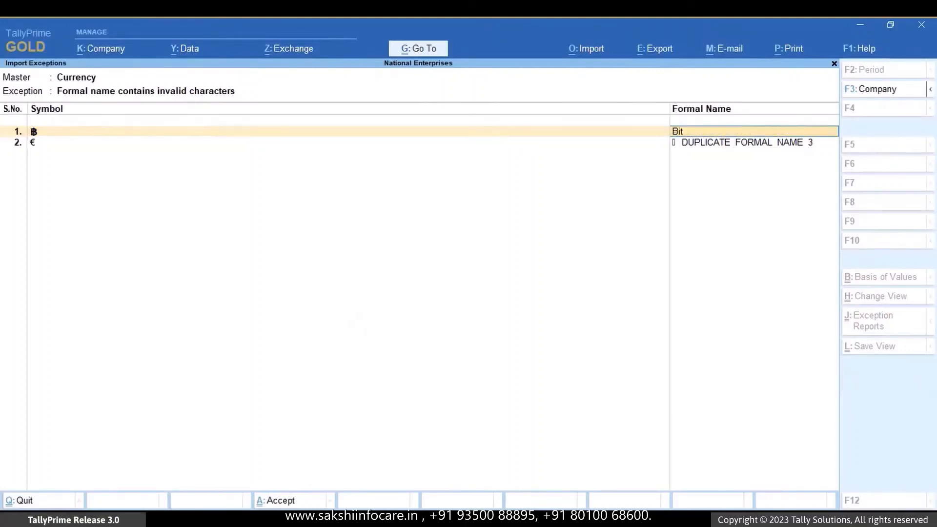
key("Return")
type("Euro")
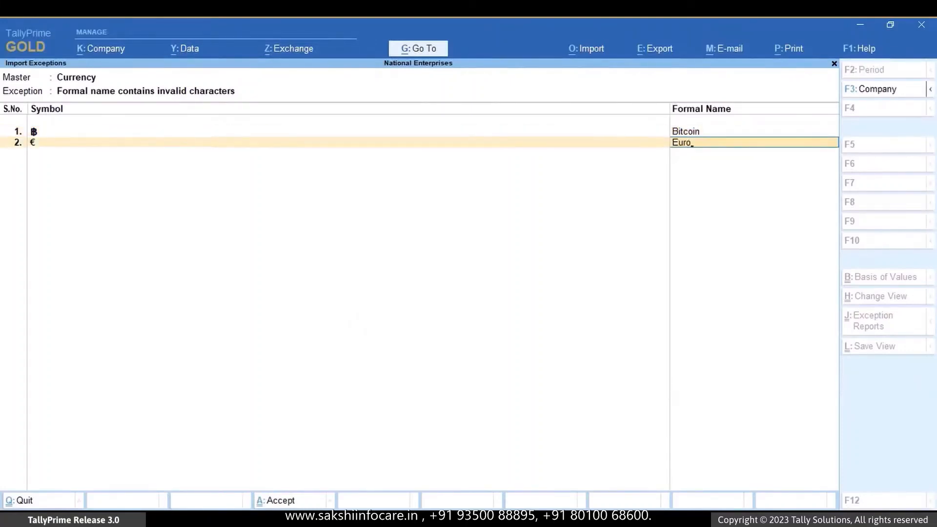
key("ctrl+a")
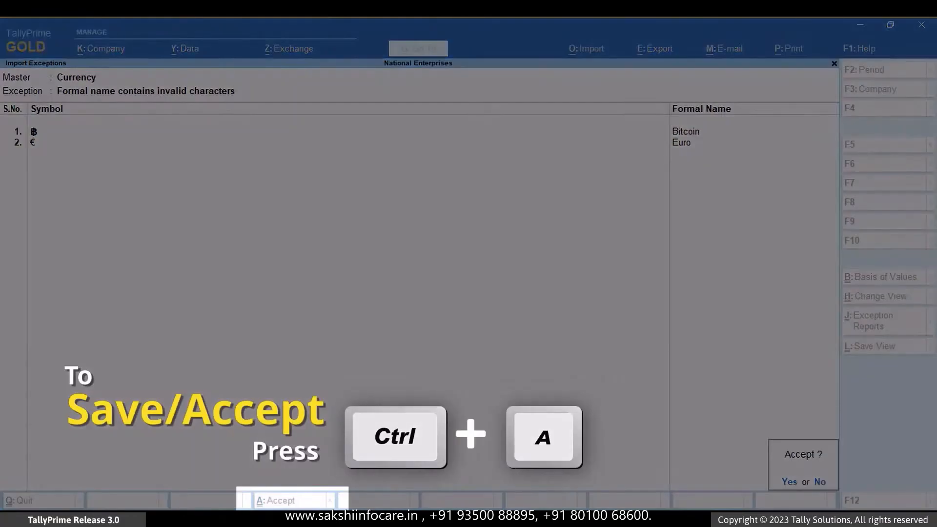
key("Return")
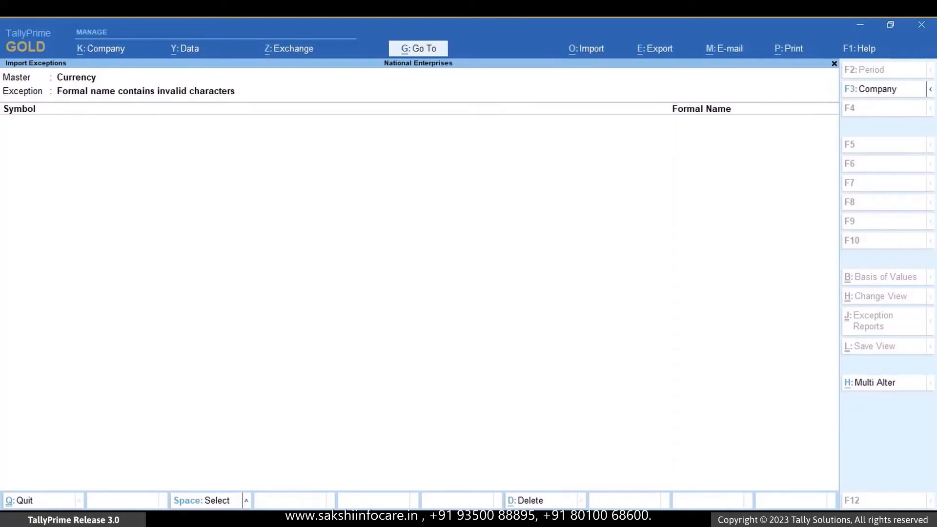
- Return to the exception-wise summary and open the Ledger masters under Parent group is missing
key("Escape")
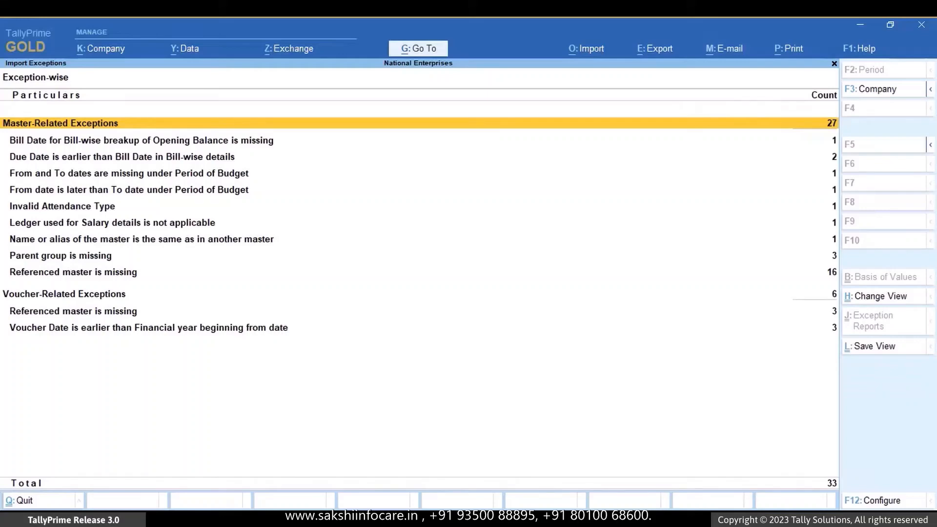
key("Down")
key("Down")
key("Down")
key("Down")
key("Down")
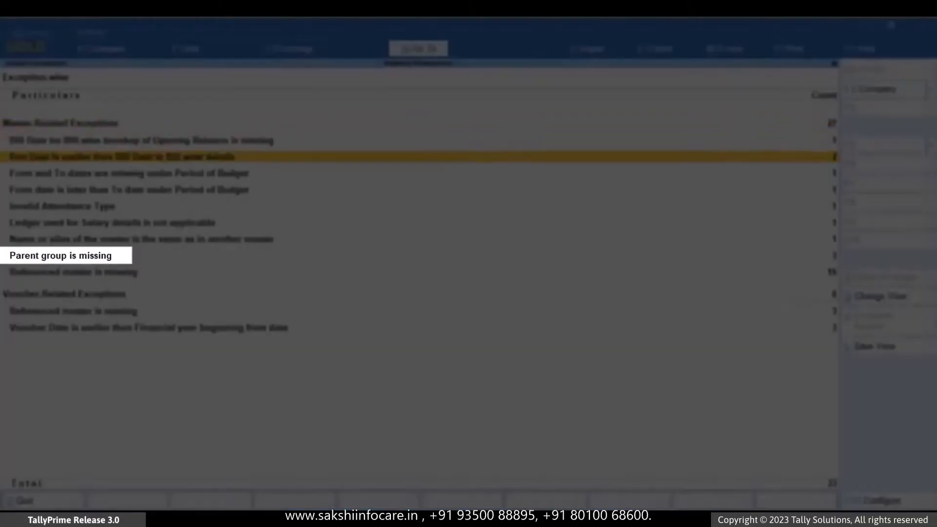
key("Down")
key("Down")
key("Down")
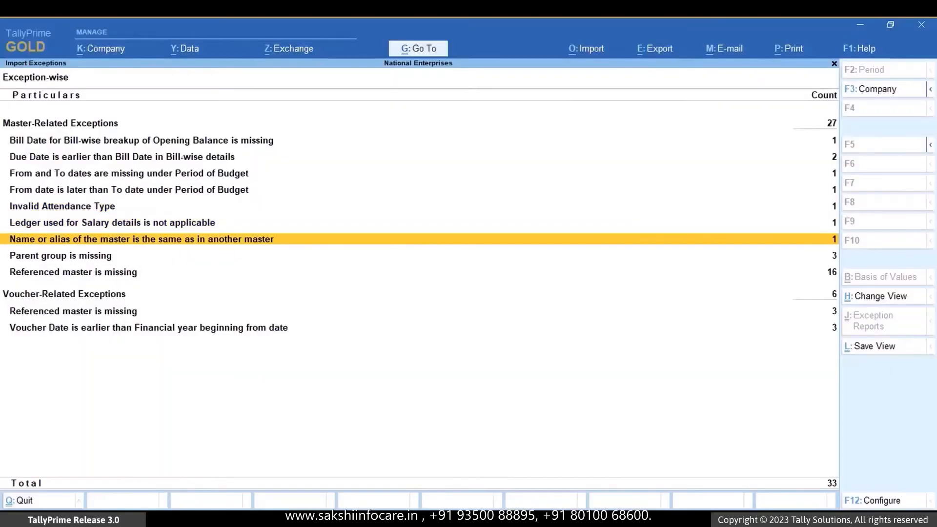
key("Return")
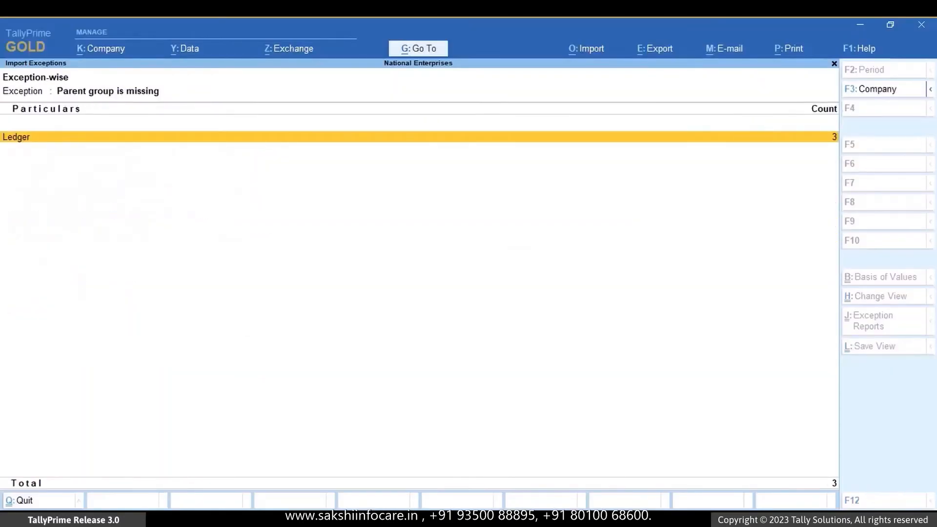
key("Return")
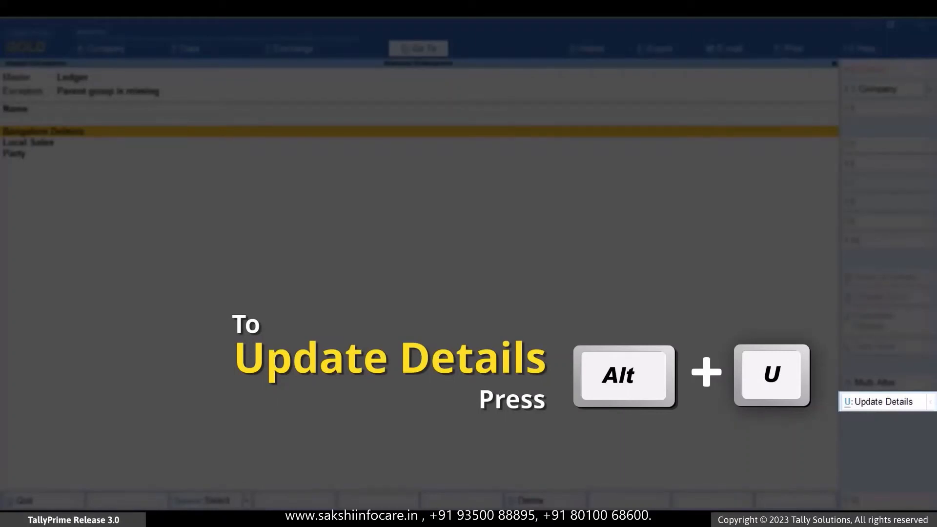
- Place the ledger Bangalore Debtors under the parent group Sundry Debtors and save the ledger
key("alt+u")
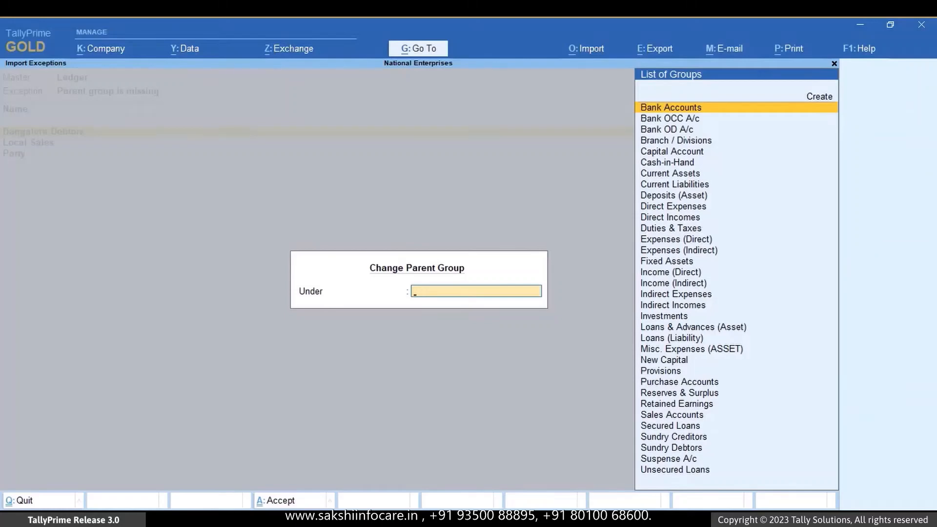
key("Escape")
key("Return")
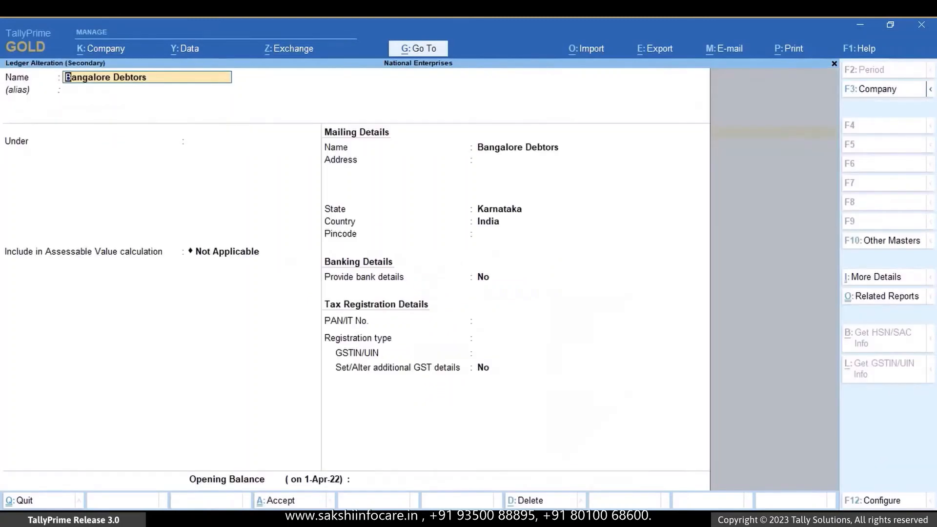
key("Return")
key("Return")
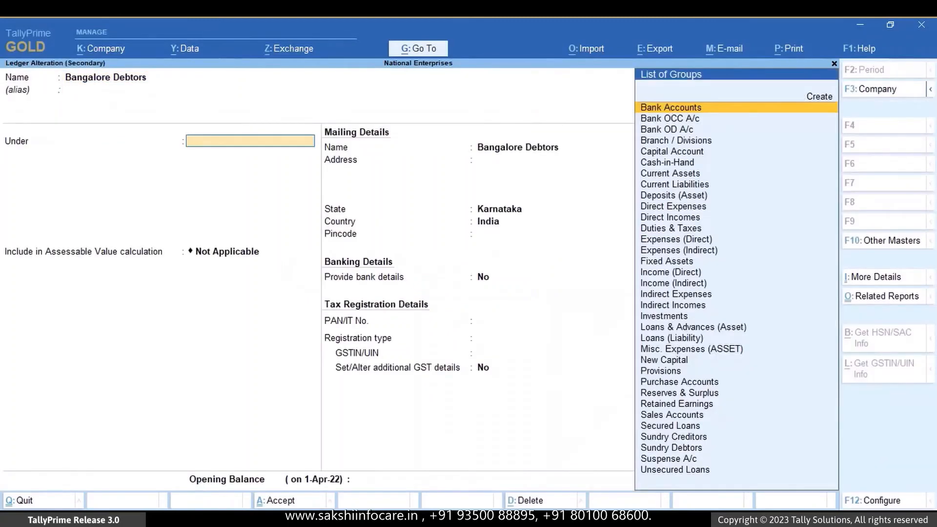
type("Sun")
key("Down")
key("Return")
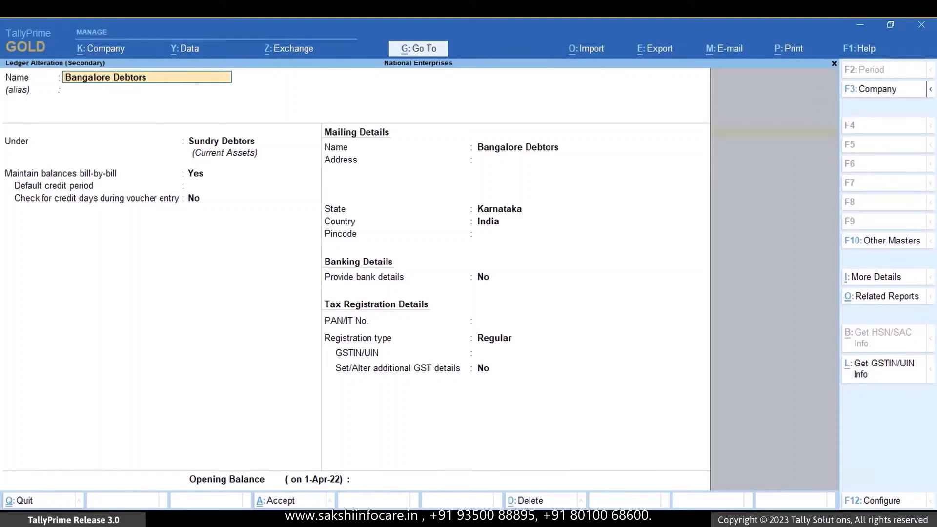
key("ctrl+a")
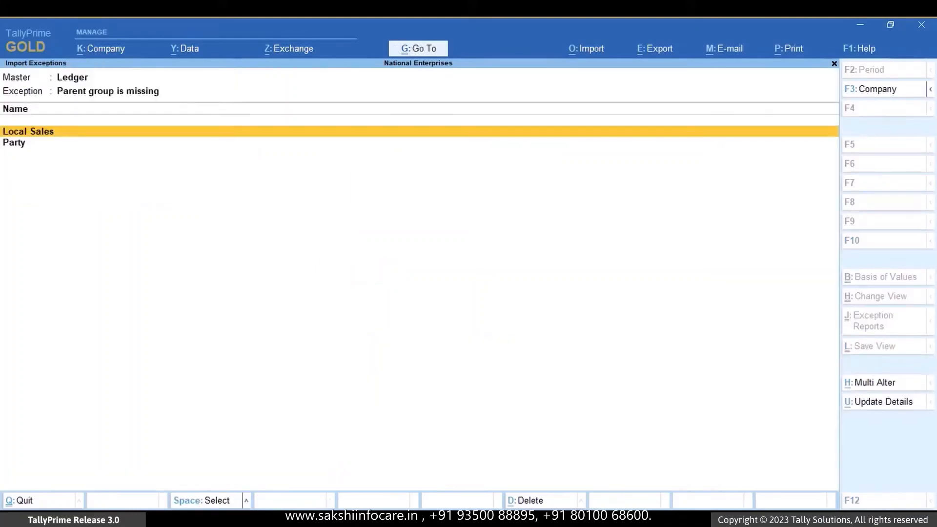